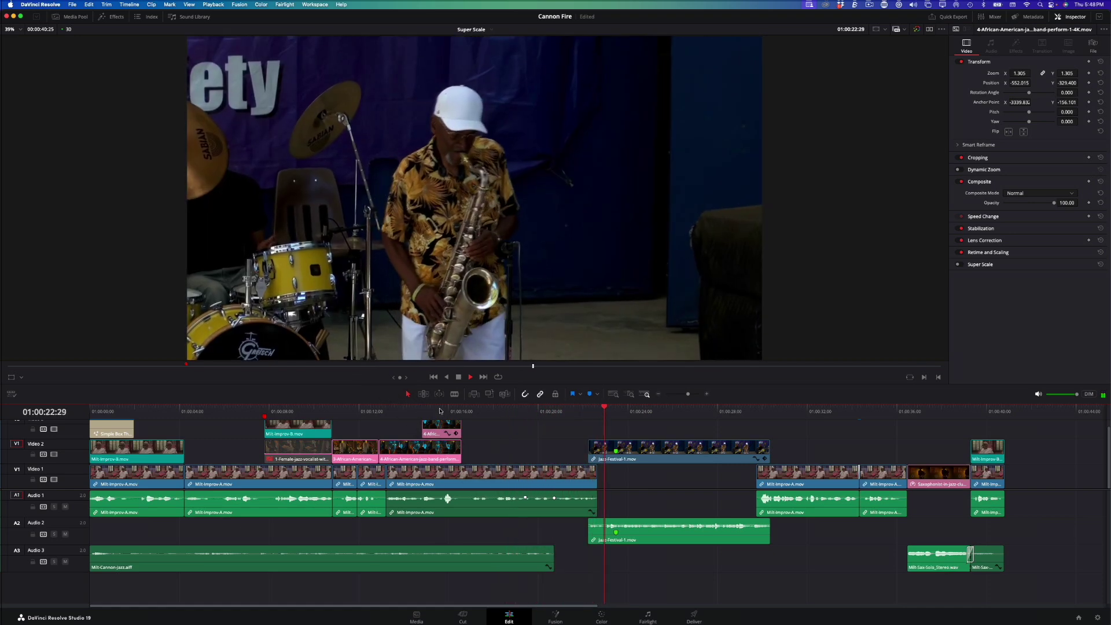
# Step: Stop playback and park the playhead on the saxophone clip at 01:00:23:14
pyautogui.press('space')
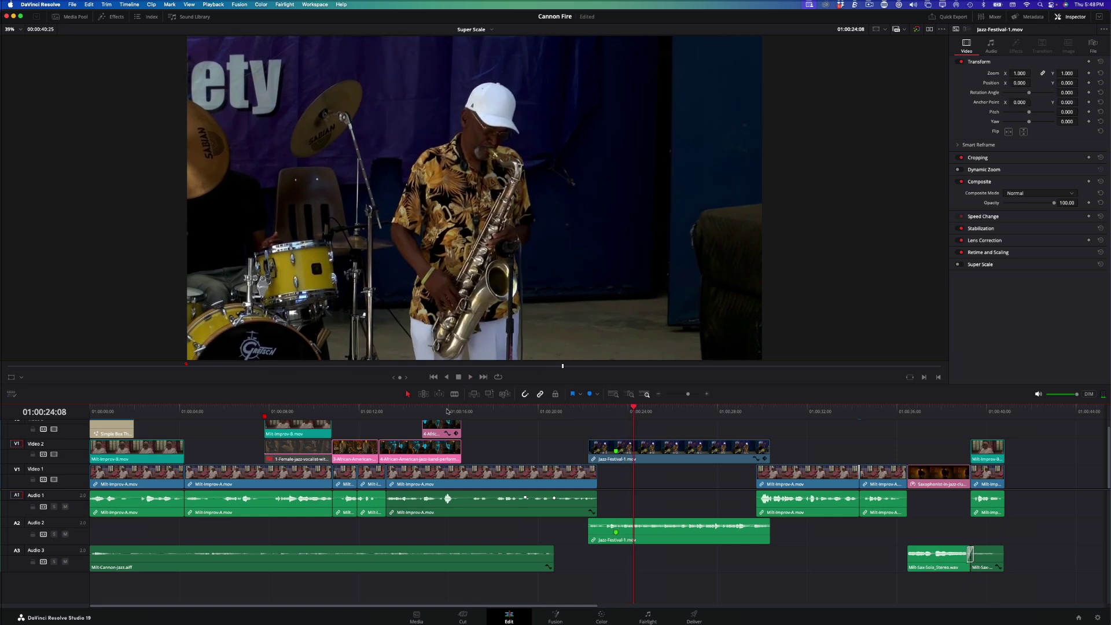
pyautogui.click(629, 410)
pyautogui.moveTo(629, 411); pyautogui.dragTo(618, 411)
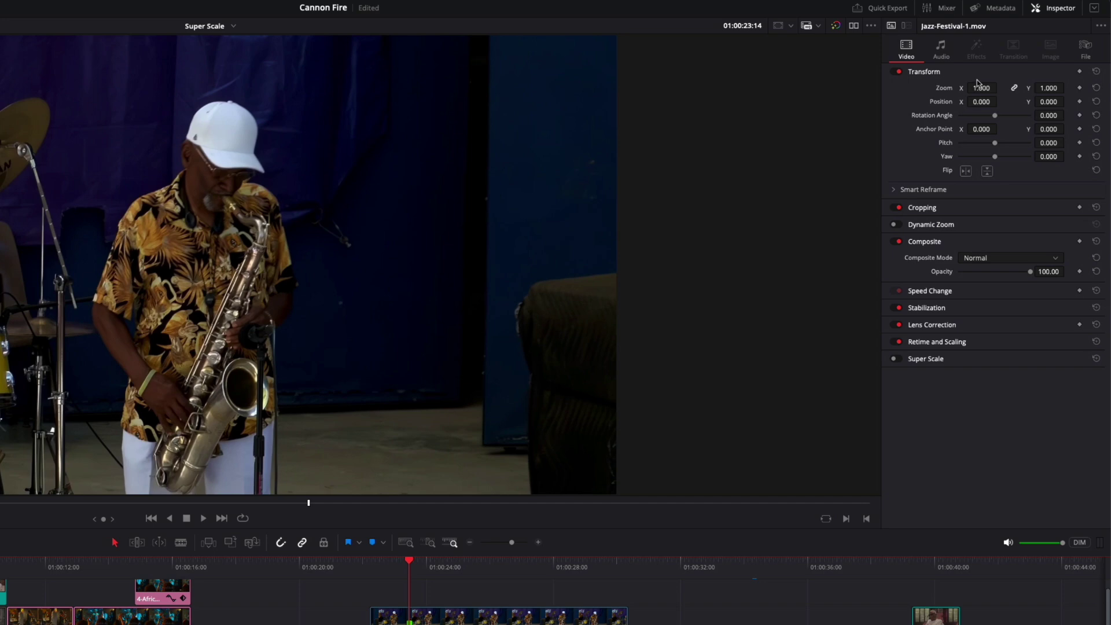
# Step: Set Jazz-Festival-1.mov's Zoom to 2 and shift Position Y down to frame the cap
pyautogui.doubleClick(978, 87)
pyautogui.write('2')
pyautogui.press('Return')
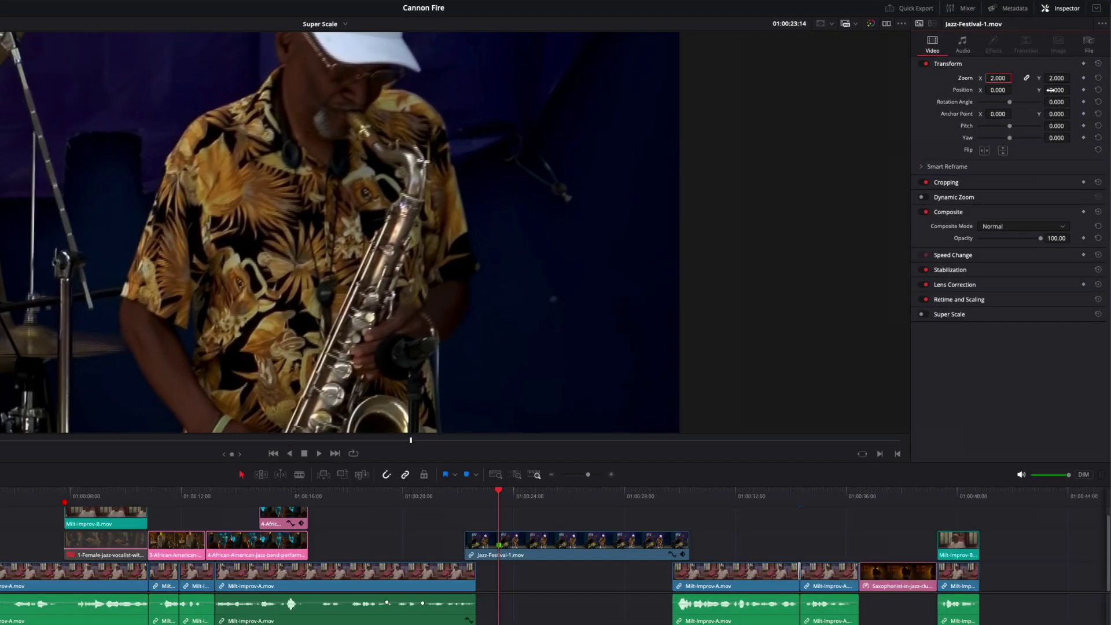
pyautogui.moveTo(1050, 90)
pyautogui.mouseDown()
pyautogui.moveTo(1039, 89)
pyautogui.moveTo(1054, 93)
pyautogui.mouseUp()
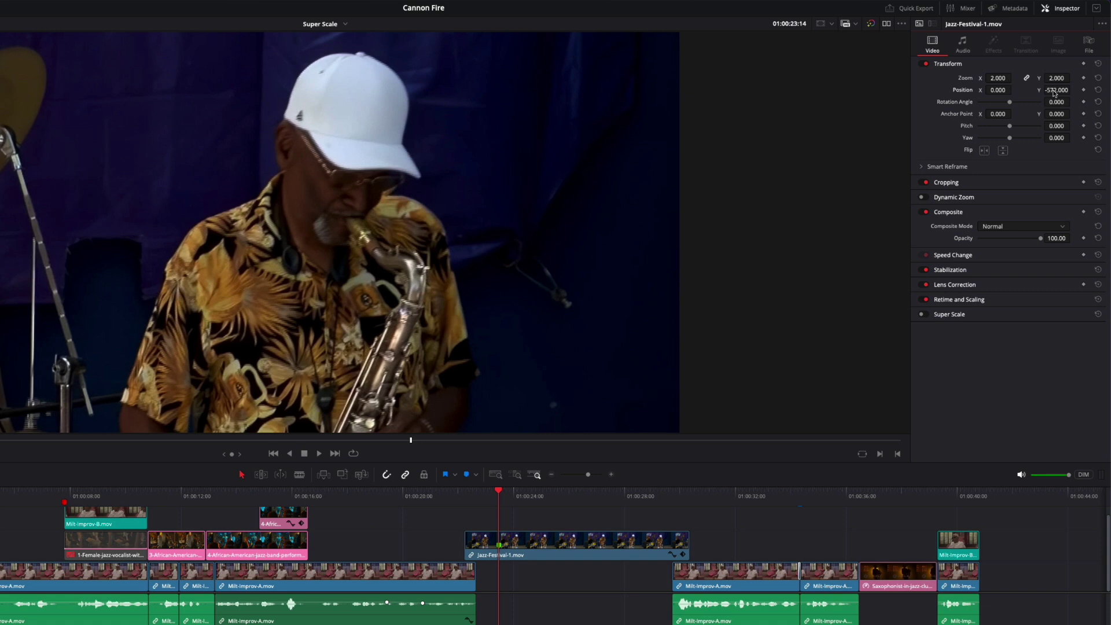
# Step: Change Jazz-Festival-1.mov's Field Dominance to Upper Field in Clip Attributes
pyautogui.rightClick(557, 542)
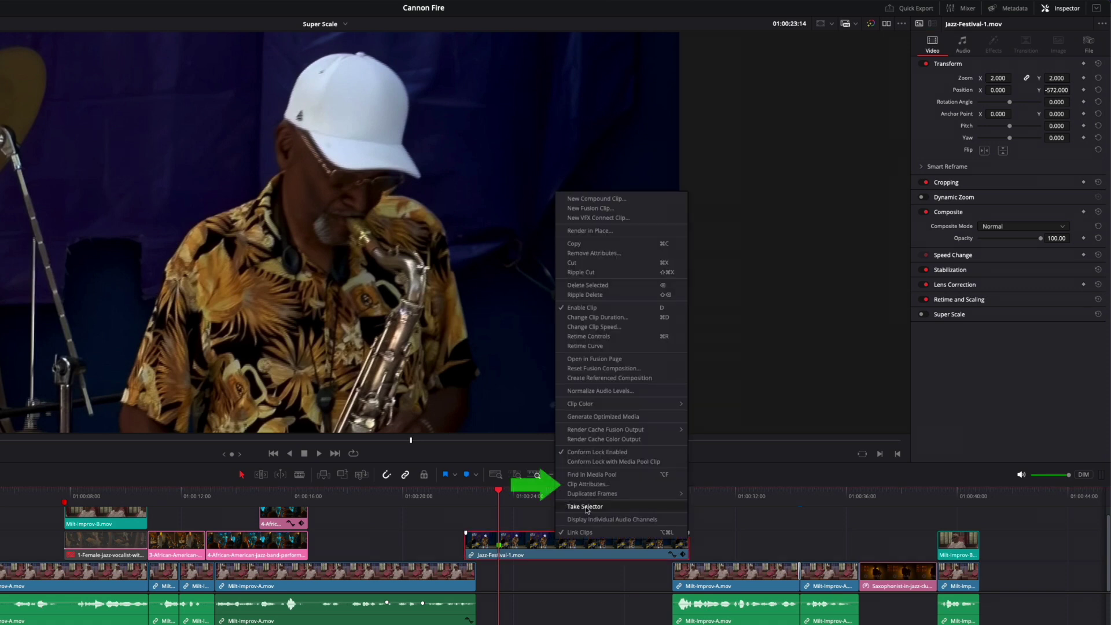
pyautogui.click(587, 484)
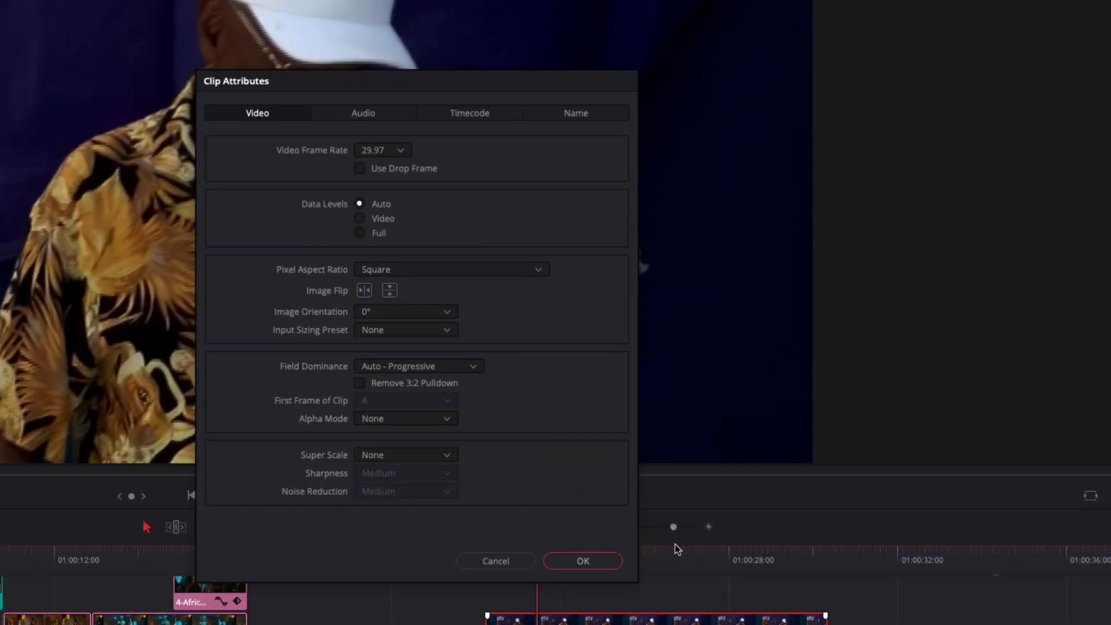
pyautogui.click(473, 368)
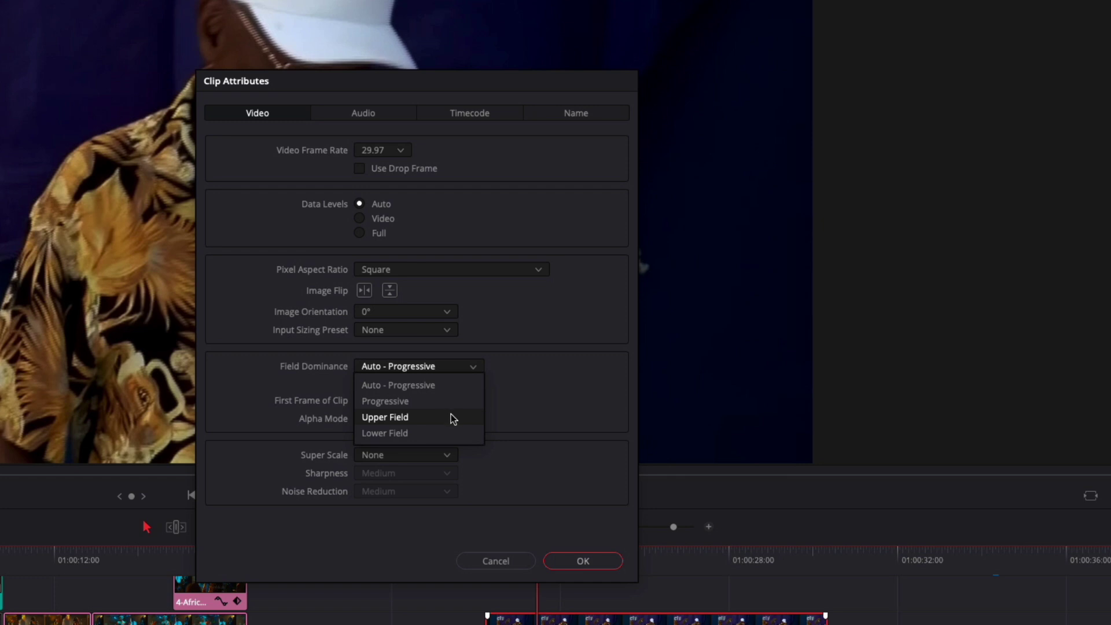
pyautogui.click(452, 417)
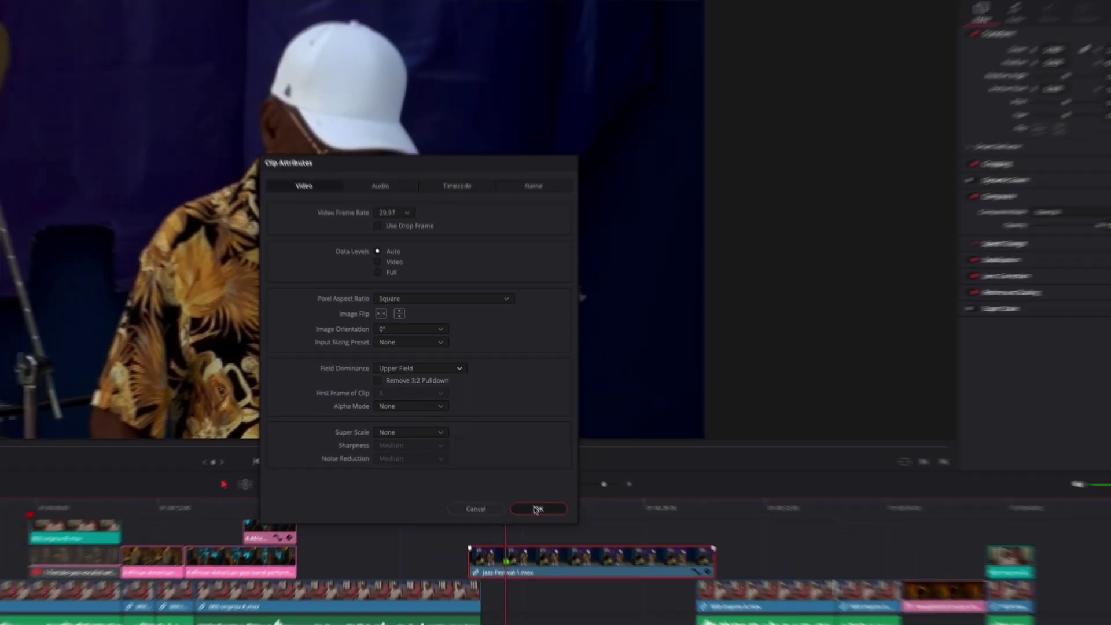
pyautogui.click(582, 560)
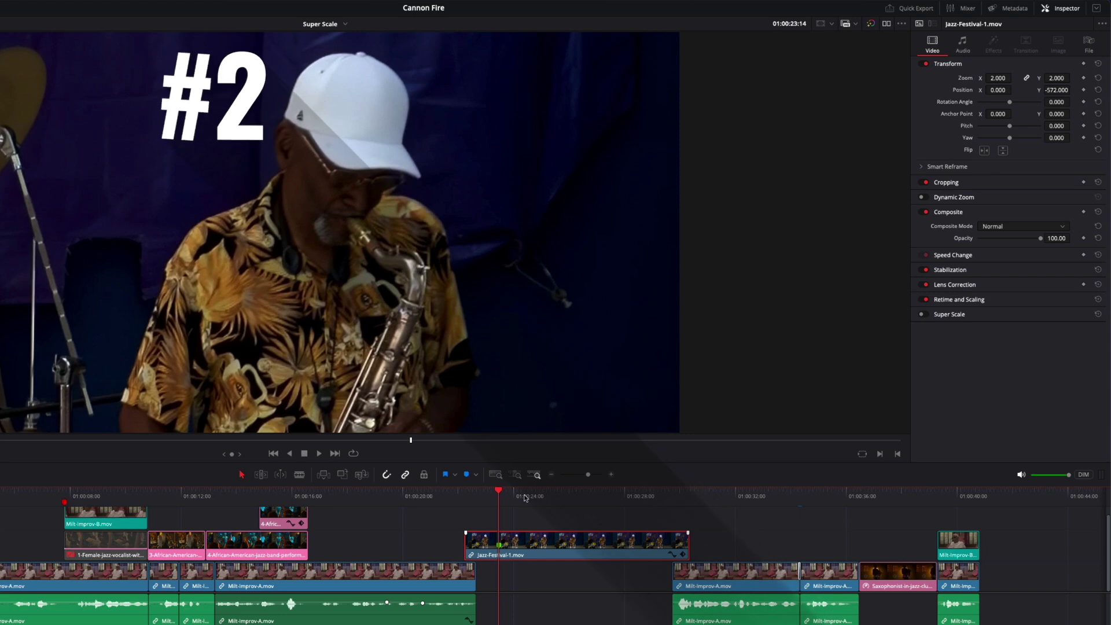
# Step: Put the playhead on the festival clip and set Retime and Scaling's Deinterlace Quality to DaVinci Neural Engine
pyautogui.click(441, 496)
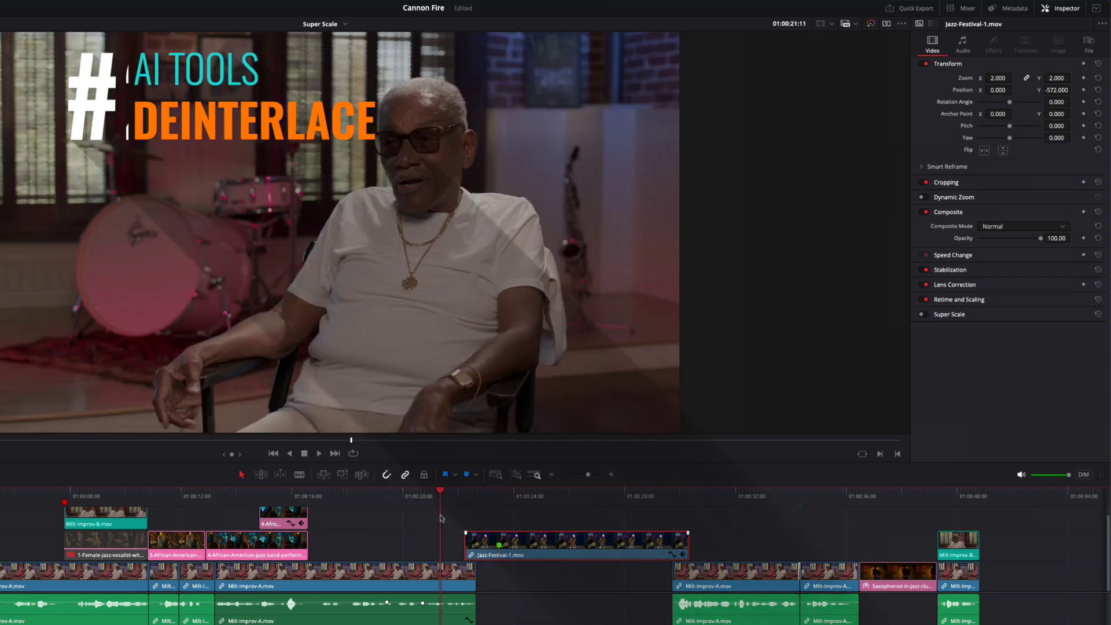
pyautogui.click(499, 498)
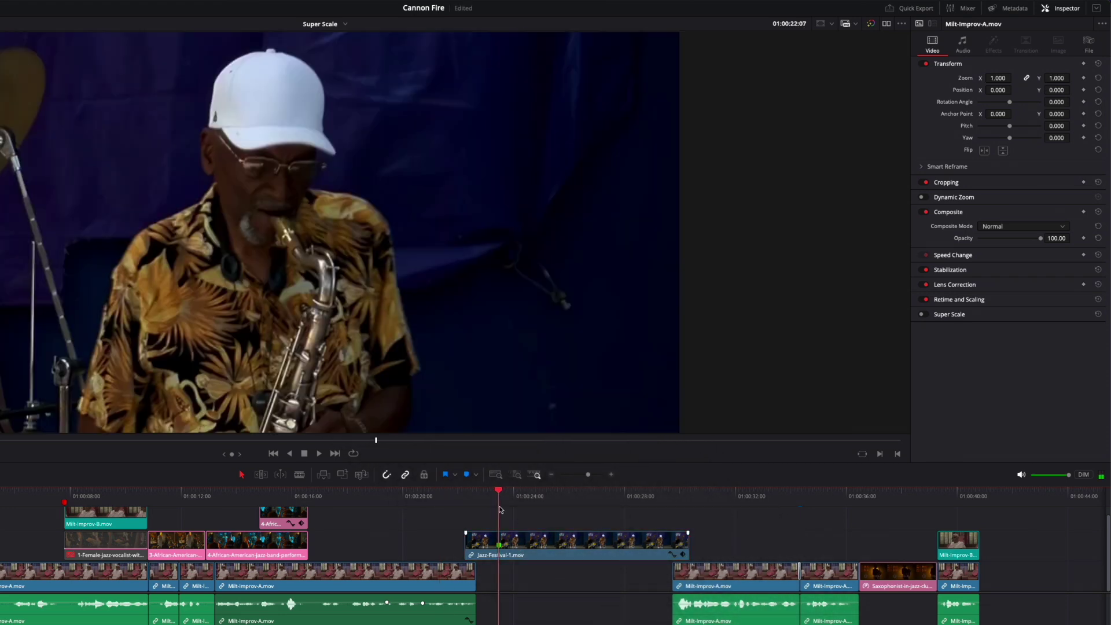
pyautogui.click(961, 302)
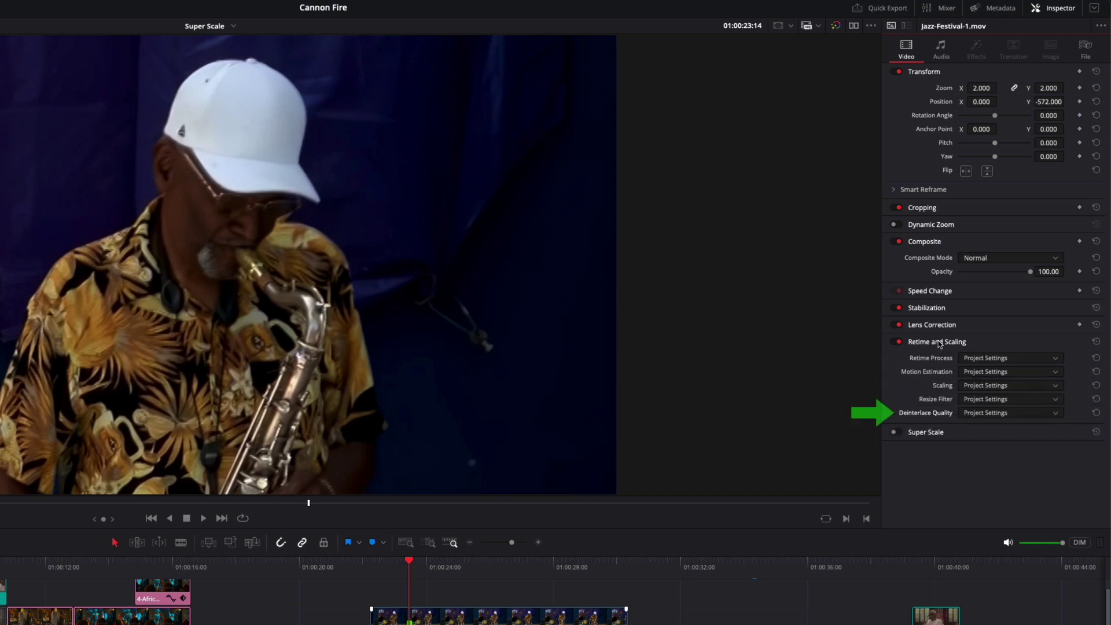
pyautogui.click(976, 413)
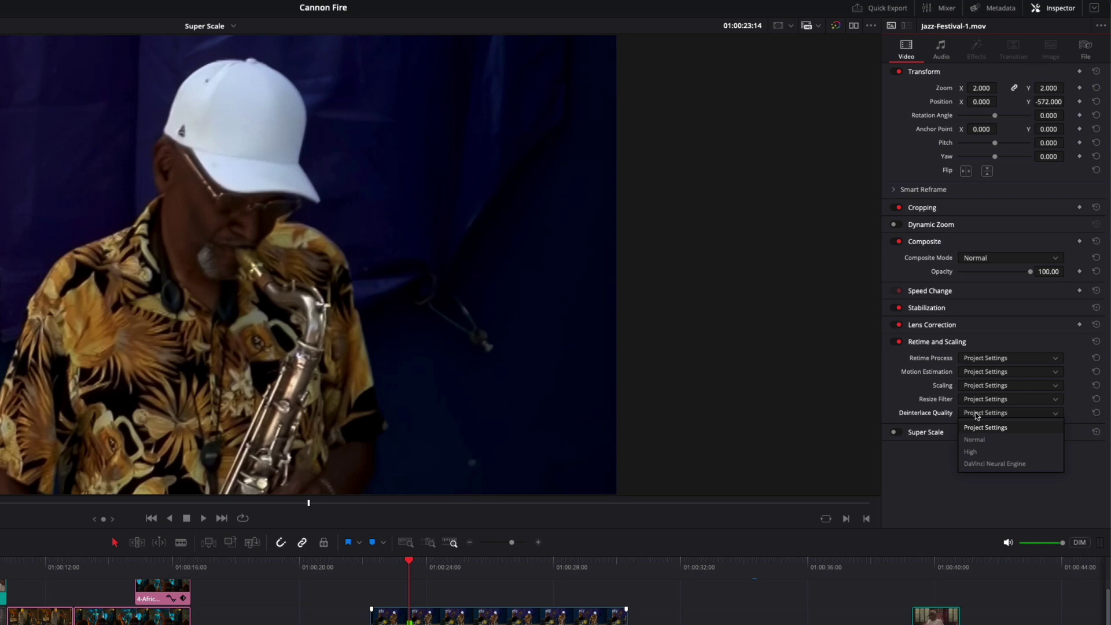
pyautogui.click(985, 463)
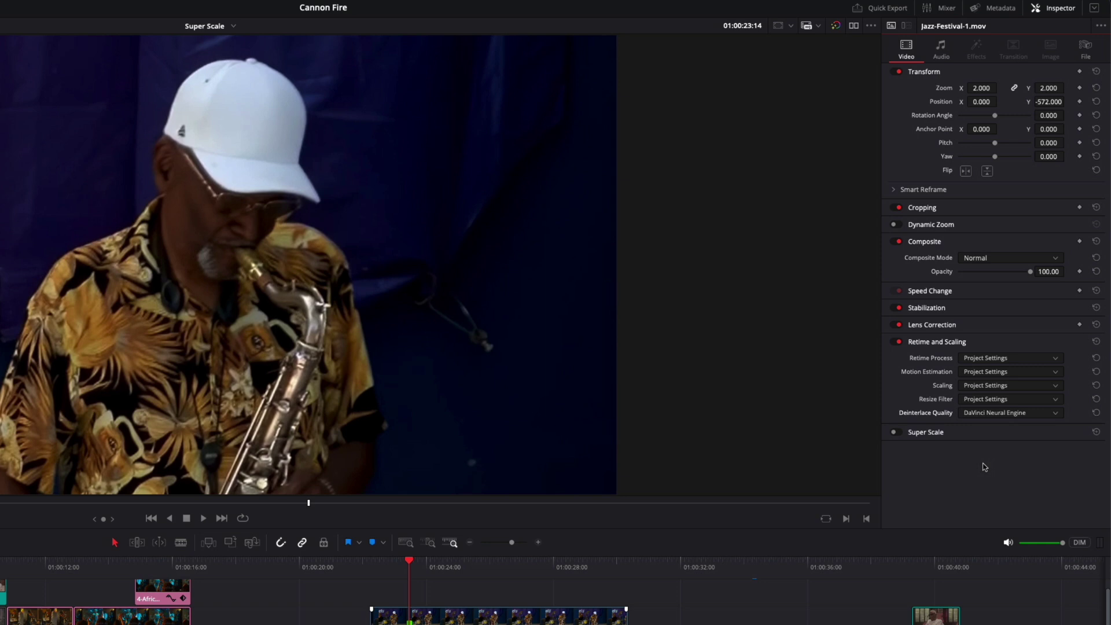
# Step: Turn on Super Scale at 2x Enhanced with Sharpness 0.611, then scrub the festival clip to preview
pyautogui.click(898, 432)
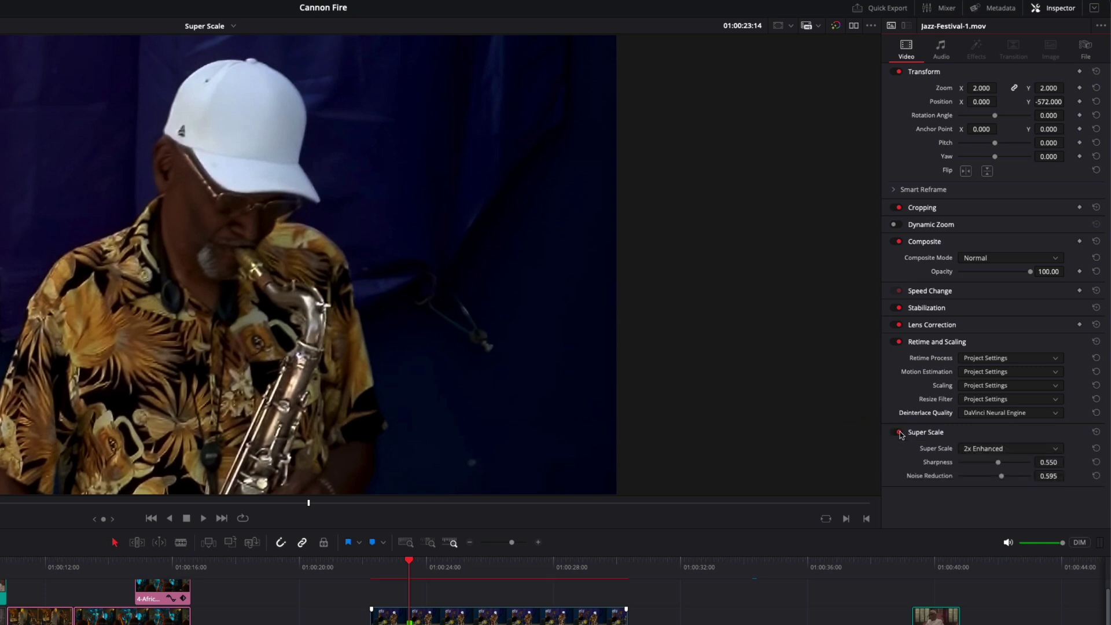
pyautogui.click(1039, 452)
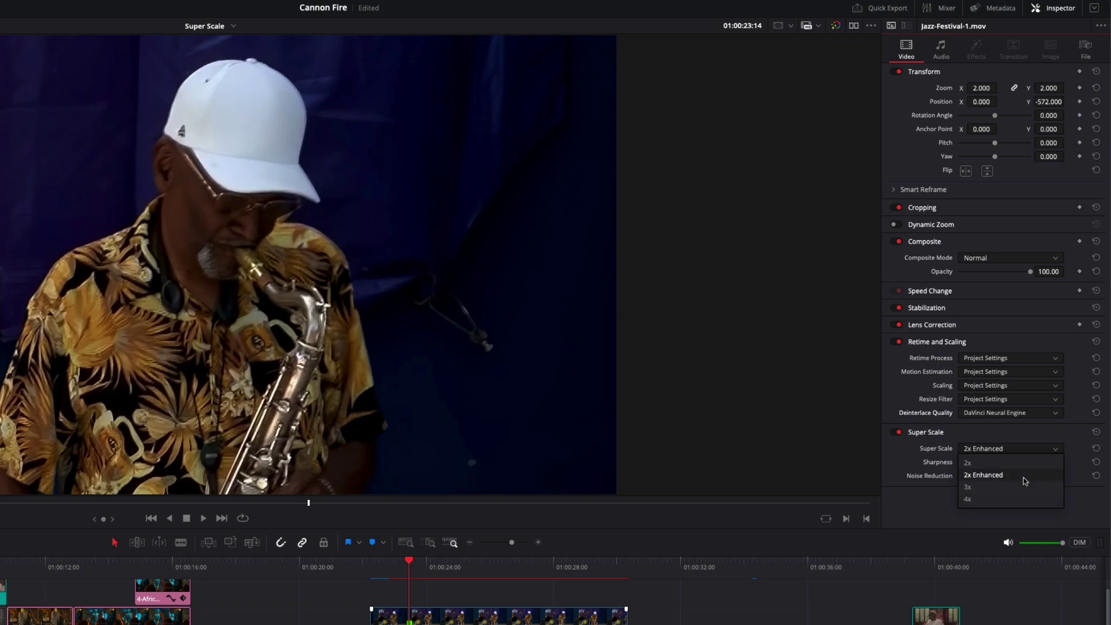
pyautogui.click(1023, 476)
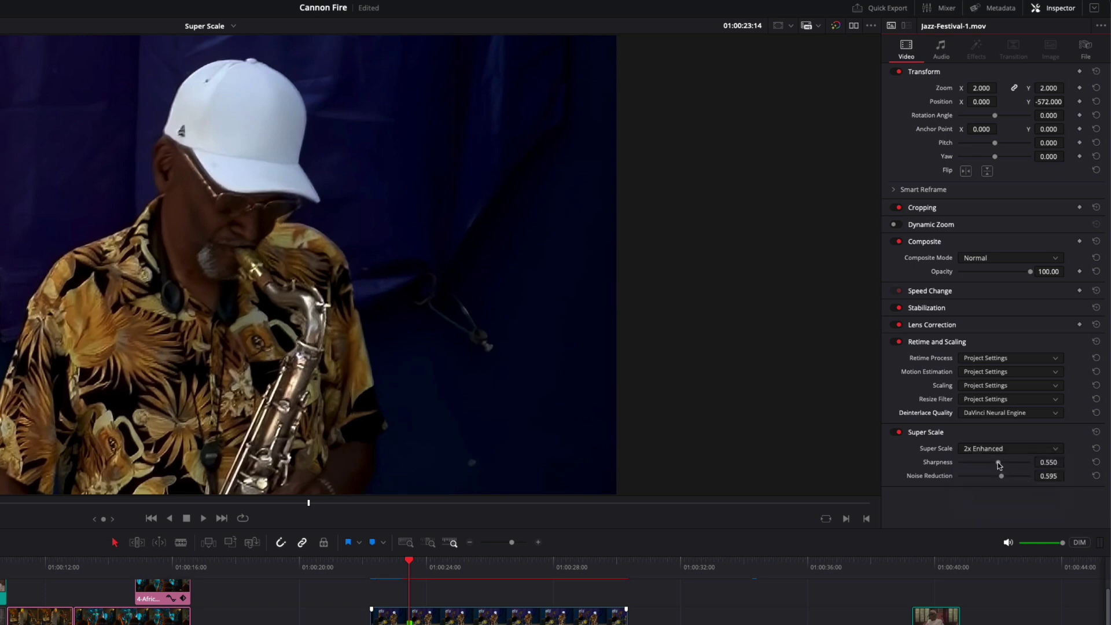
pyautogui.moveTo(998, 465); pyautogui.dragTo(1002, 466)
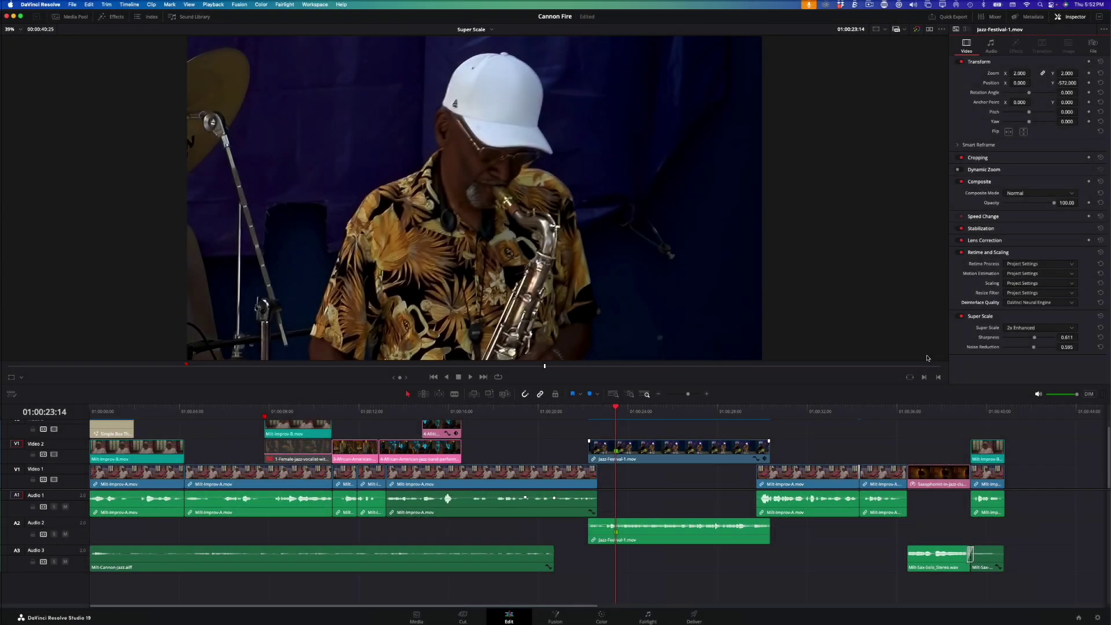
pyautogui.click(616, 407)
pyautogui.moveTo(617, 409); pyautogui.dragTo(654, 408)
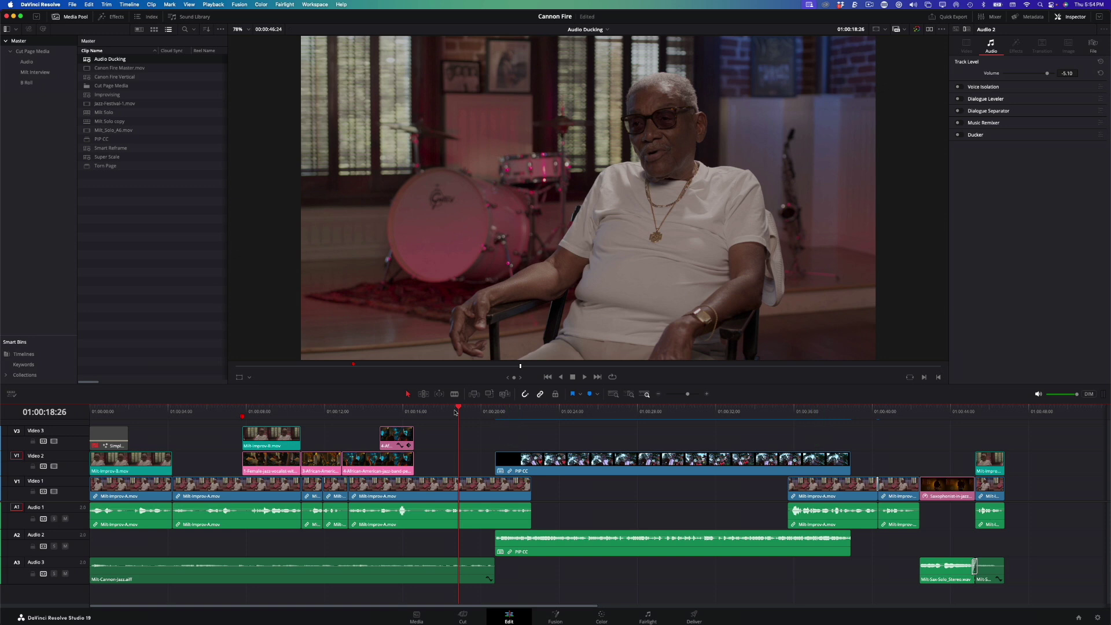
# Step: Play the Audio Ducking timeline and stop on the picture-in-picture clip
pyautogui.press('space')
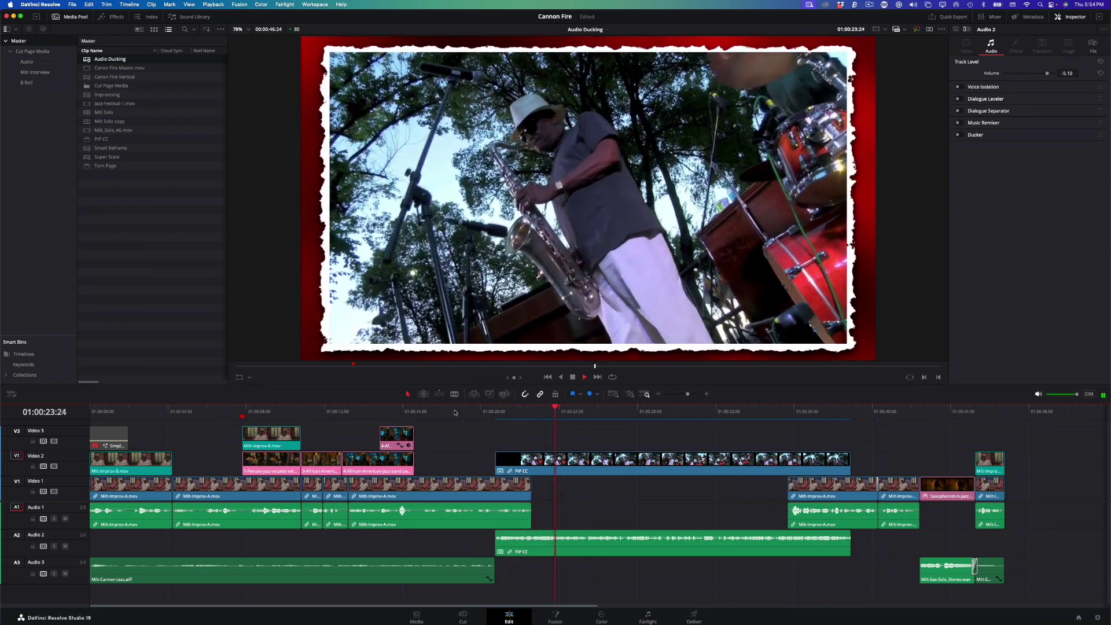
pyautogui.press('space')
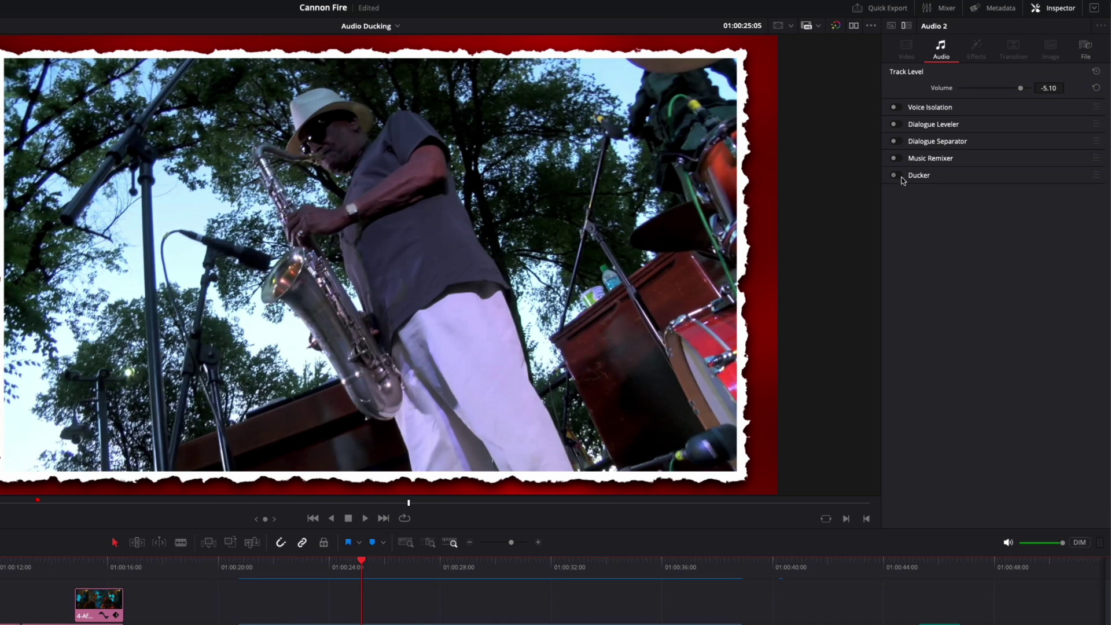
# Step: Enable Ducker on Audio 2 with Audio 1 as source, then play from the interview
pyautogui.click(900, 176)
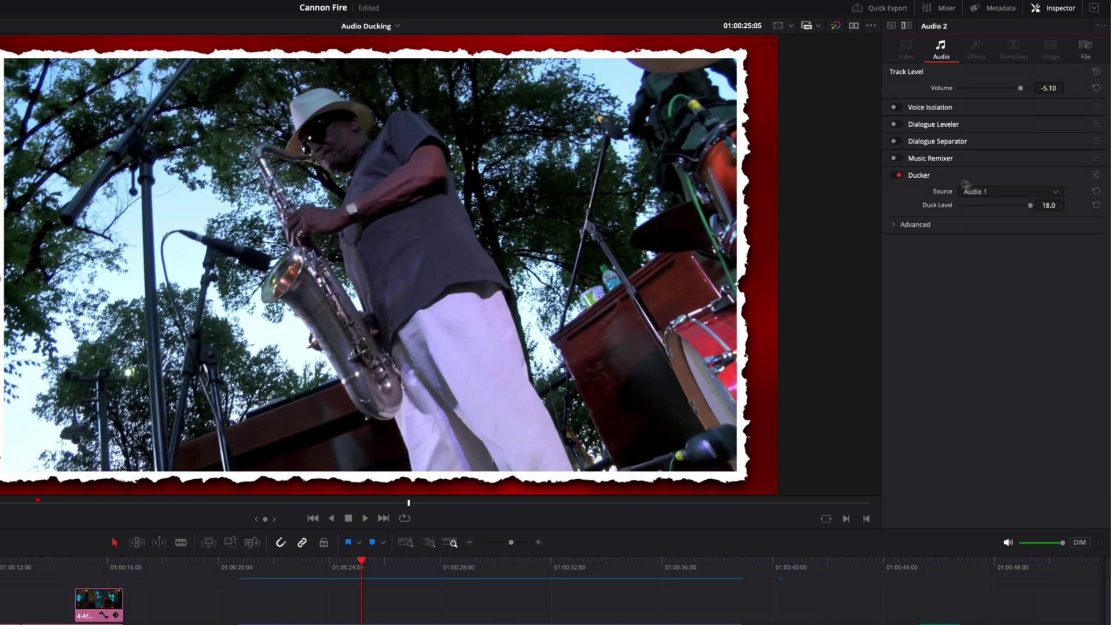
pyautogui.click(1007, 191)
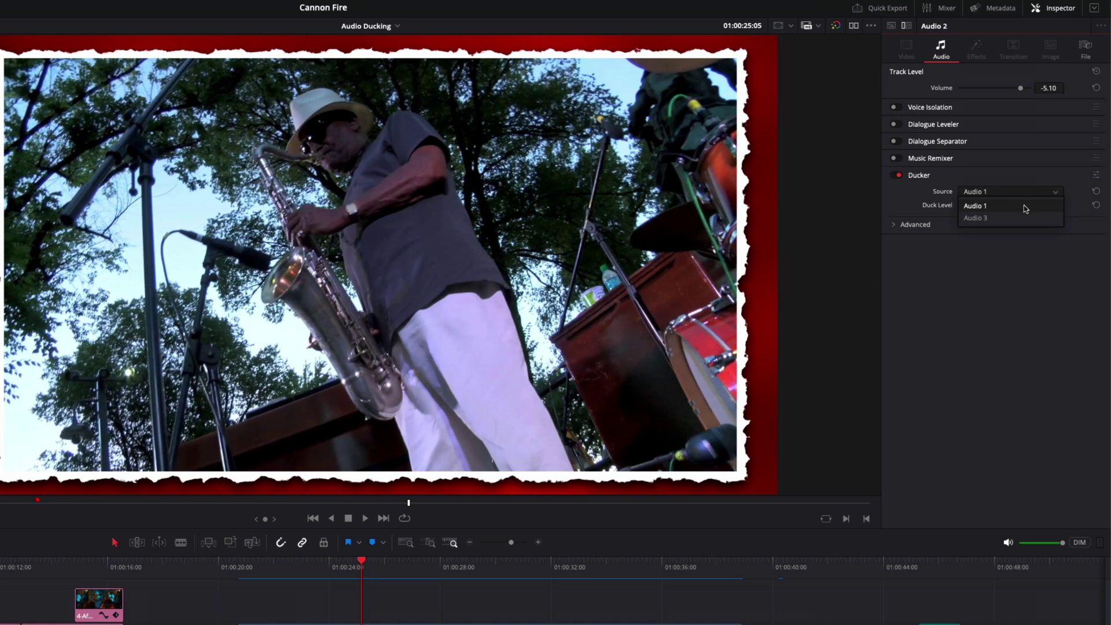
pyautogui.click(1022, 205)
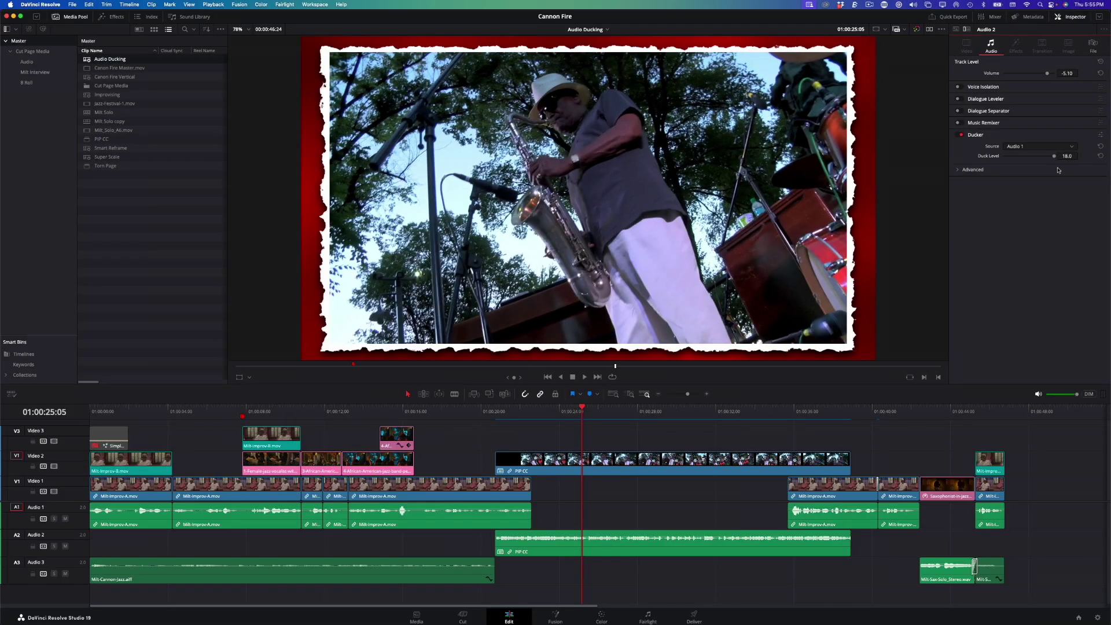
pyautogui.click(192, 567)
pyautogui.press('space')
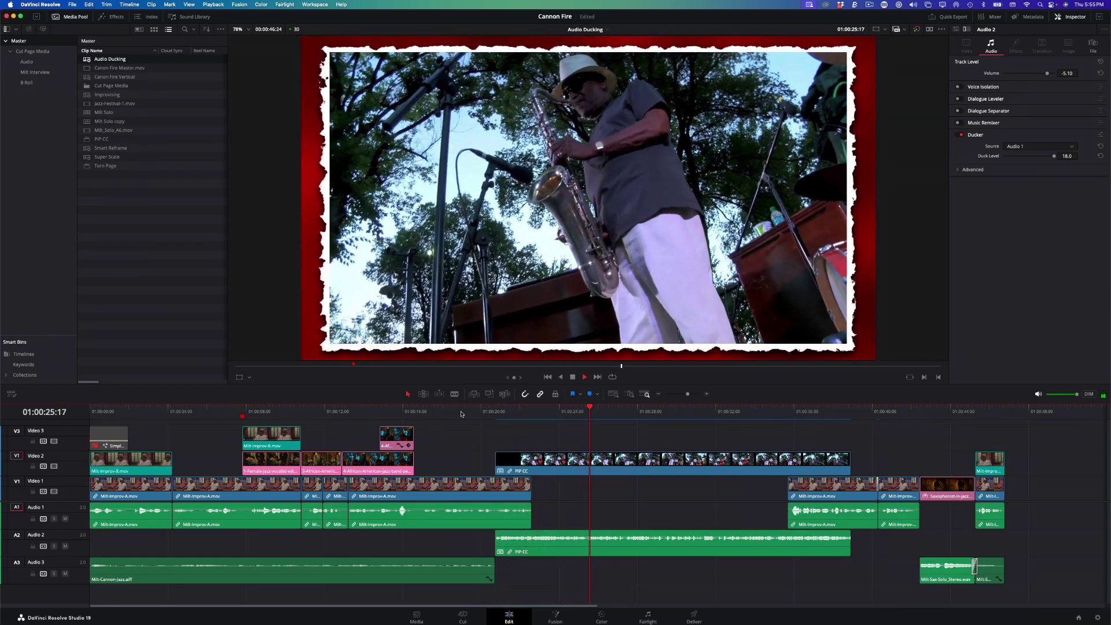
# Step: Replay the later section to hear the music duck under dialogue, stopping near its end
pyautogui.press('space')
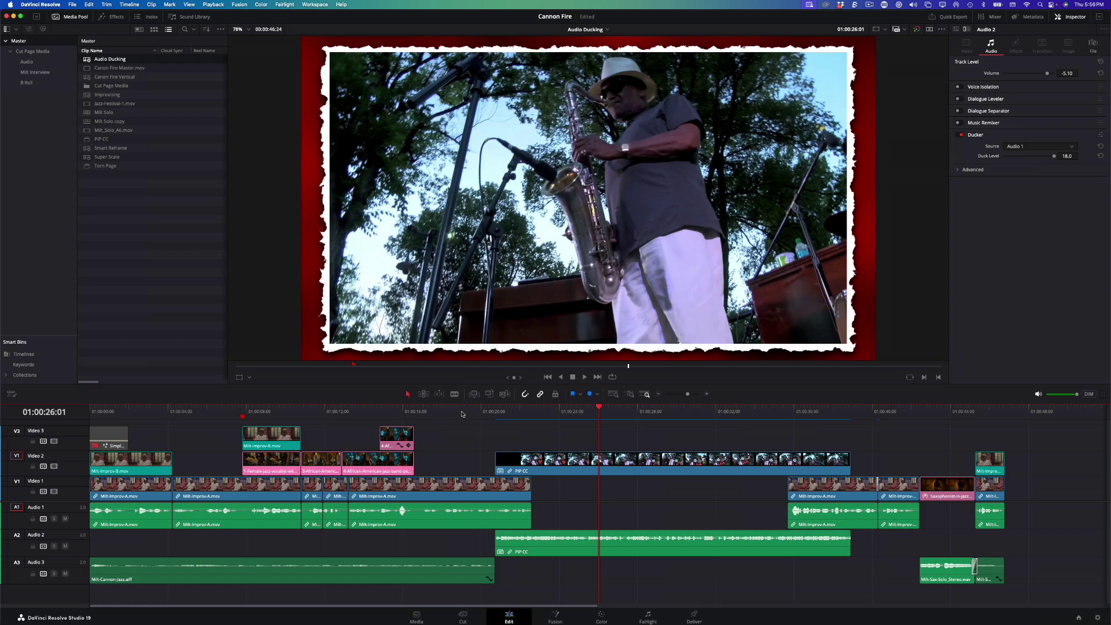
pyautogui.click(743, 412)
pyautogui.press('space')
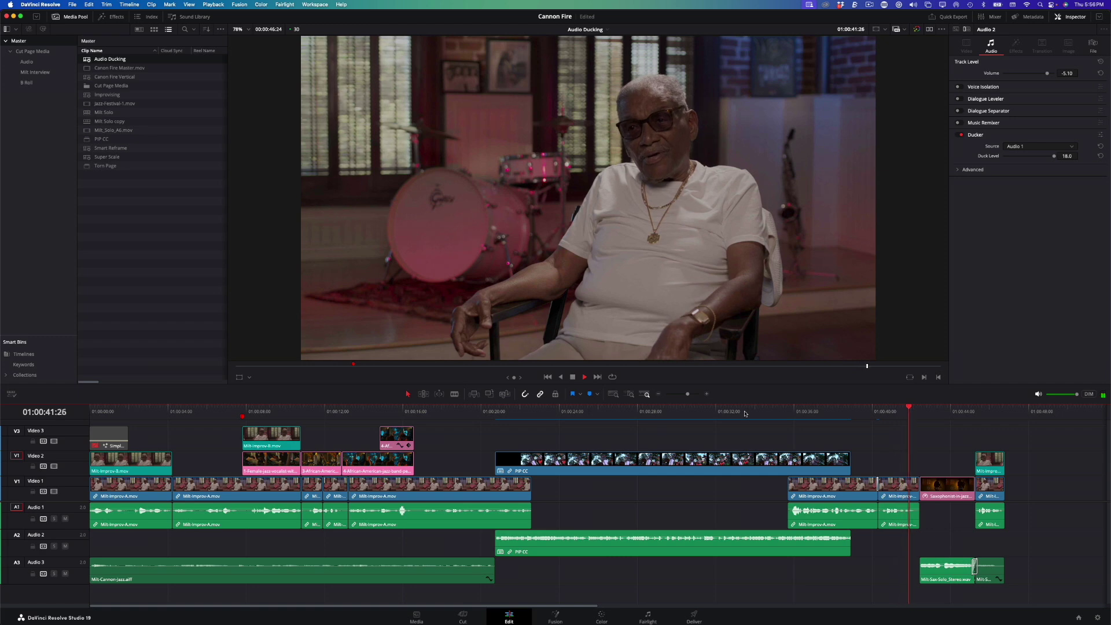
pyautogui.press('space')
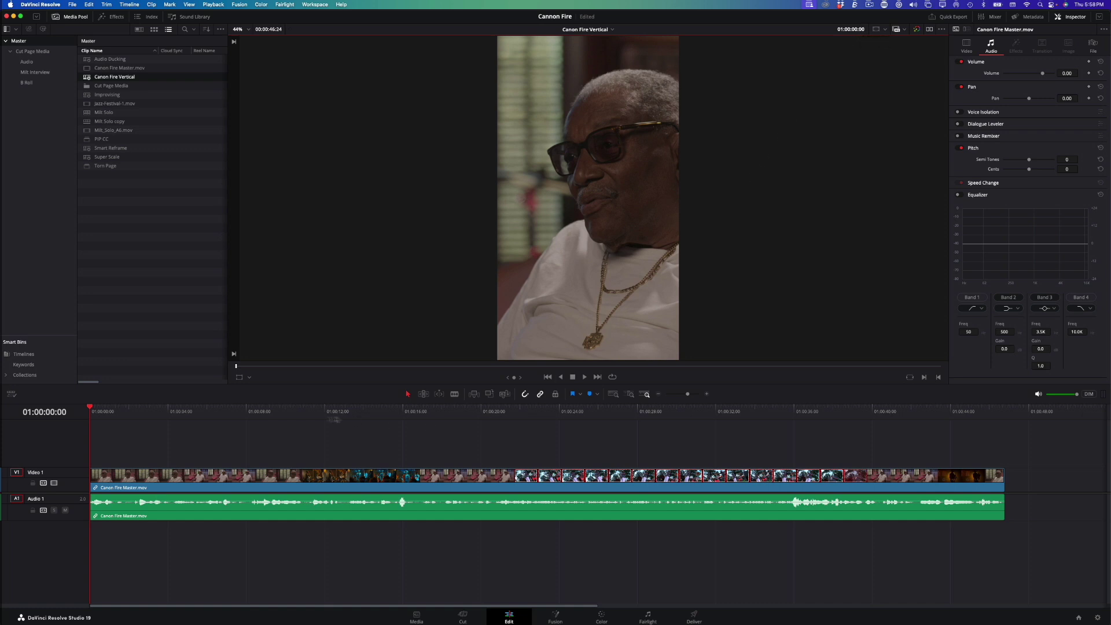
# Step: Preview the vertical interview from 01:00:08, then split it with Timeline > Detect Scene Cuts
pyautogui.click(248, 411)
pyautogui.moveTo(249, 413)
pyautogui.mouseDown()
pyautogui.moveTo(669, 423)
pyautogui.moveTo(232, 418)
pyautogui.mouseUp()
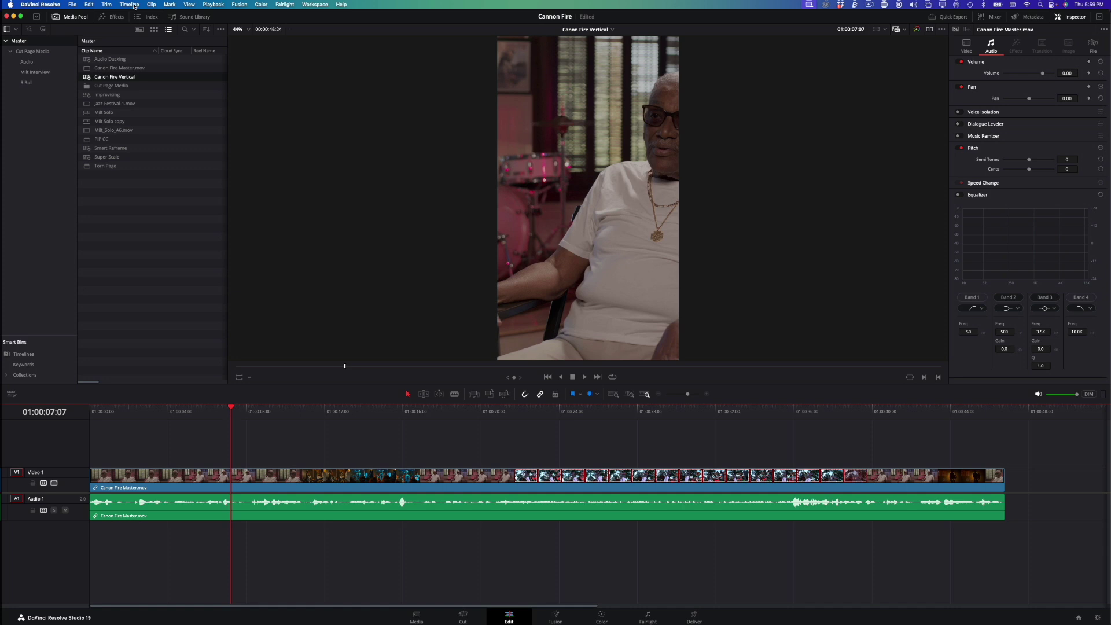
pyautogui.click(134, 5)
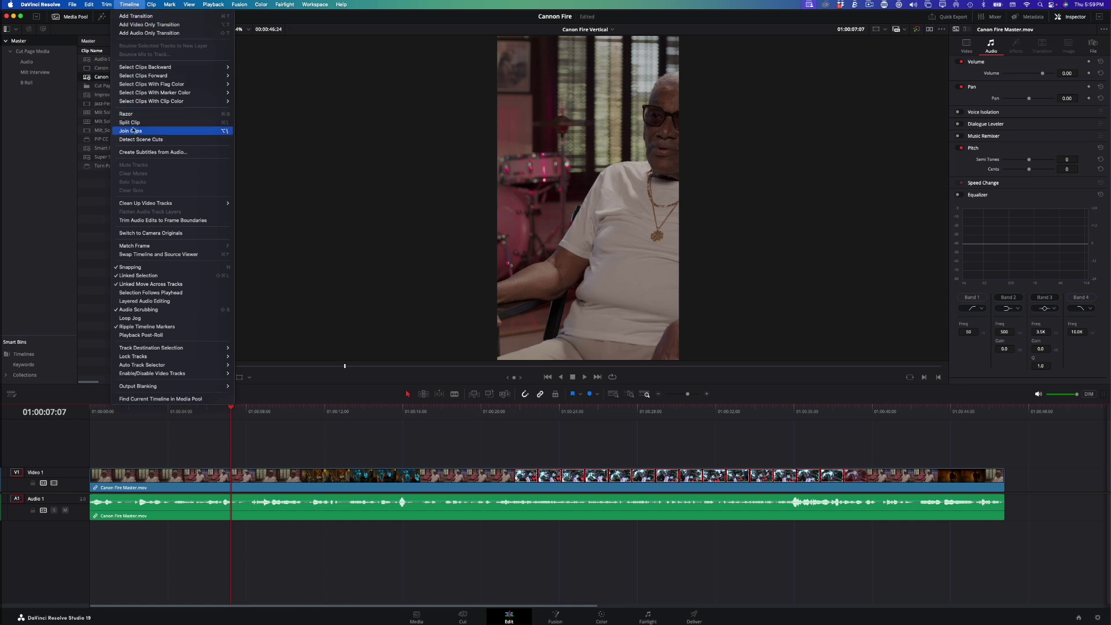
pyautogui.click(132, 139)
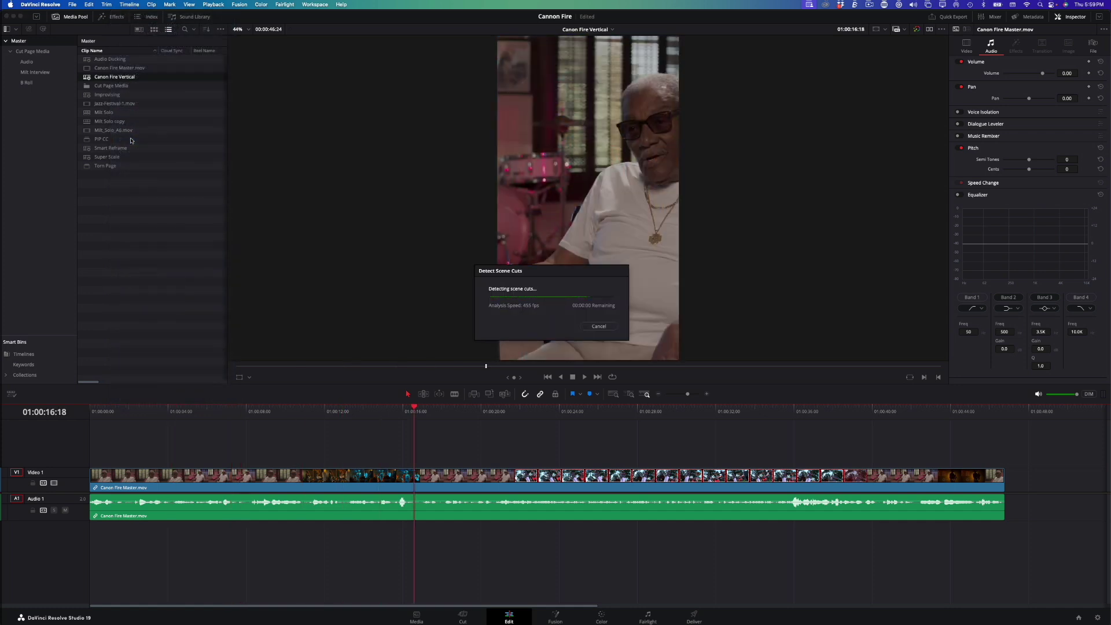
# Step: Scrub back across the new edit points to the interview shot and switch to the Color page
pyautogui.moveTo(416, 415); pyautogui.dragTo(380, 417)
pyautogui.press('Up')
pyautogui.press('Up')
pyautogui.press('Up')
pyautogui.press('Up')
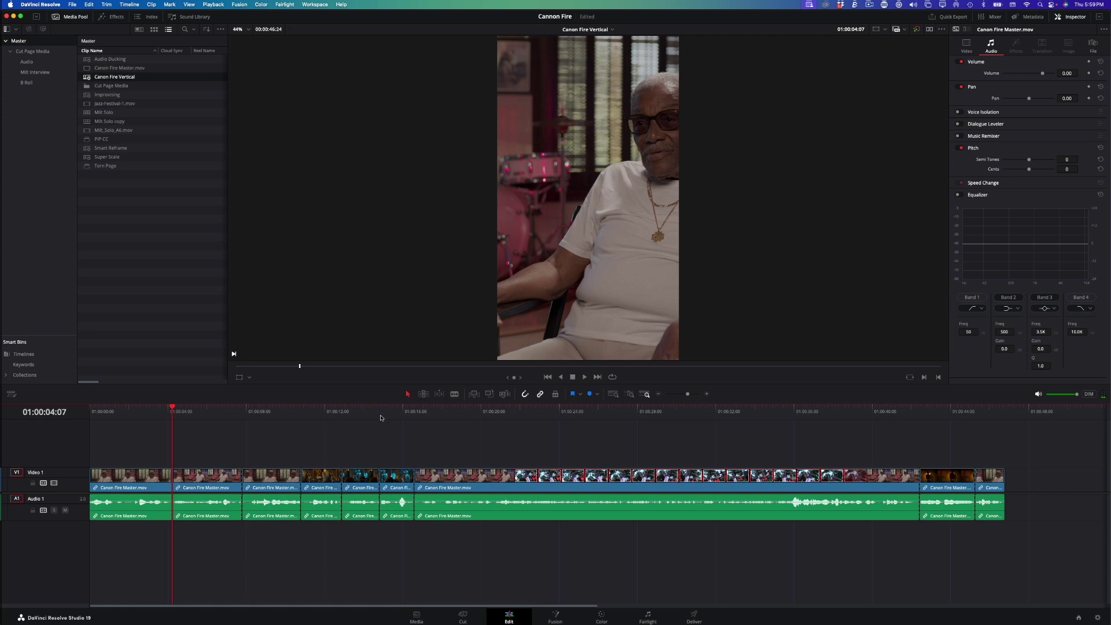
pyautogui.click(601, 615)
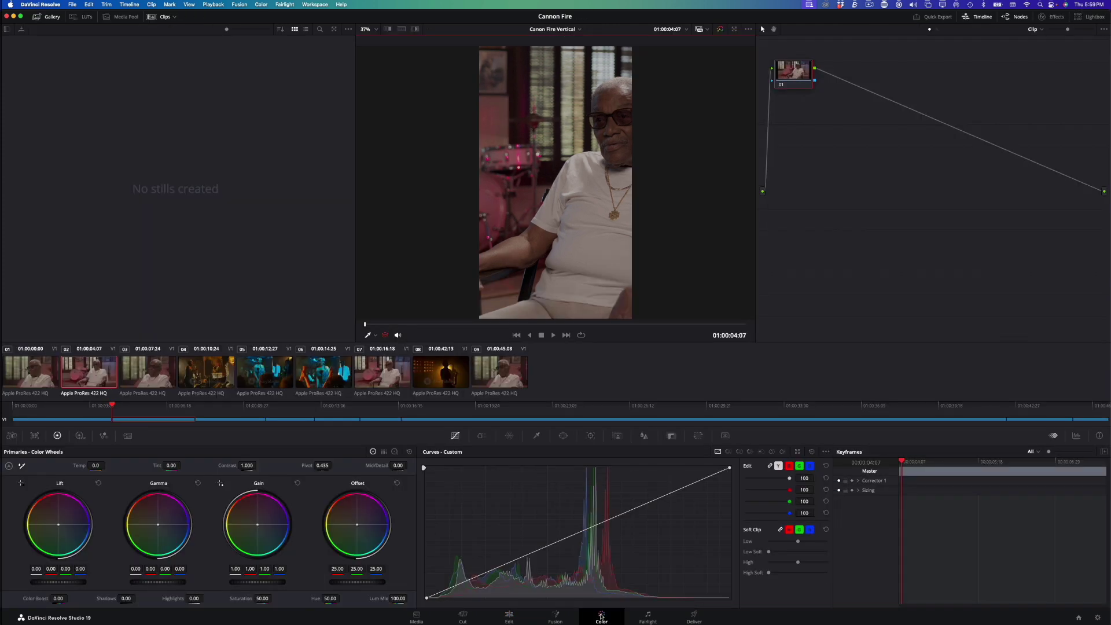
# Step: Select the singer's clip 06, drag its Saturation well below 50, and return to Edit
pyautogui.click(328, 376)
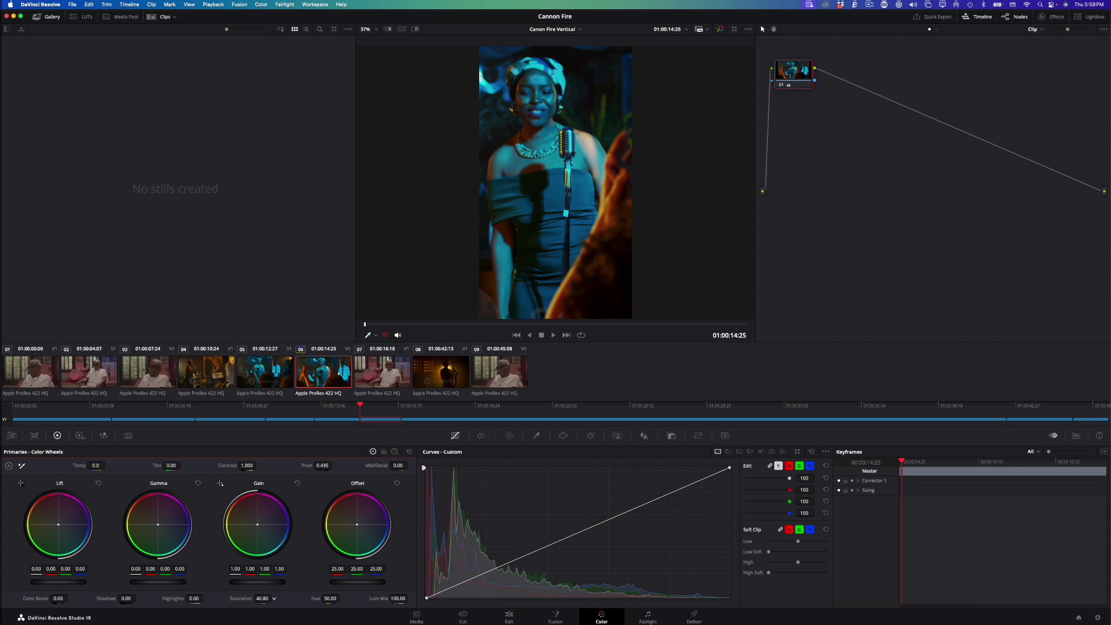
pyautogui.moveTo(262, 598); pyautogui.dragTo(256, 598)
pyautogui.hotkey('shift', '4')
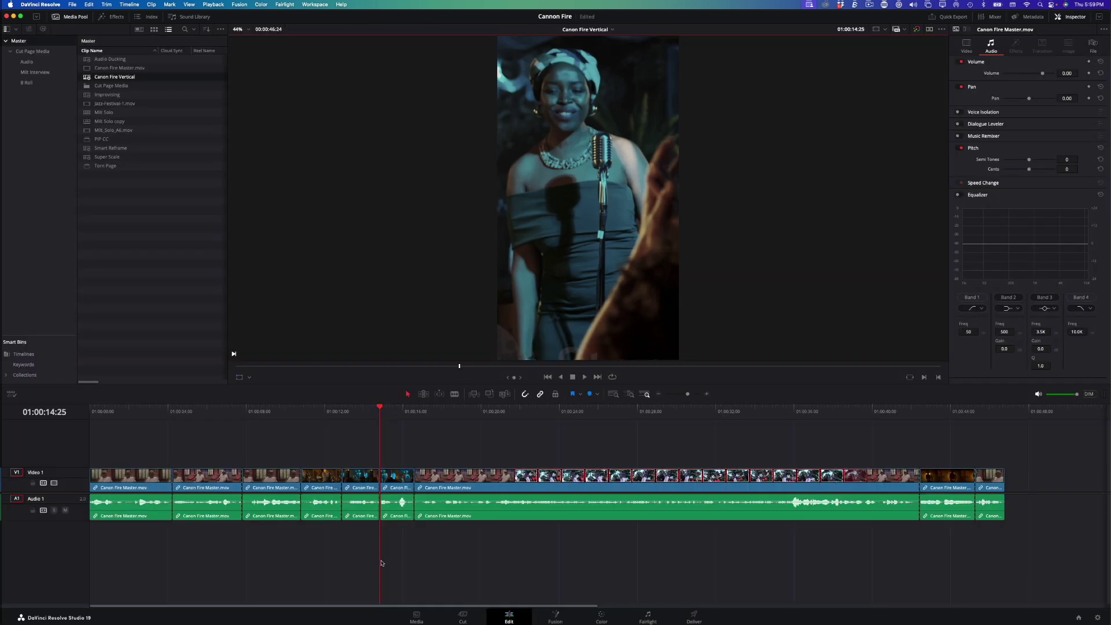
# Step: Slide the opening clip's framing left in the vertical frame using the on-viewer transform controls
pyautogui.click(131, 409)
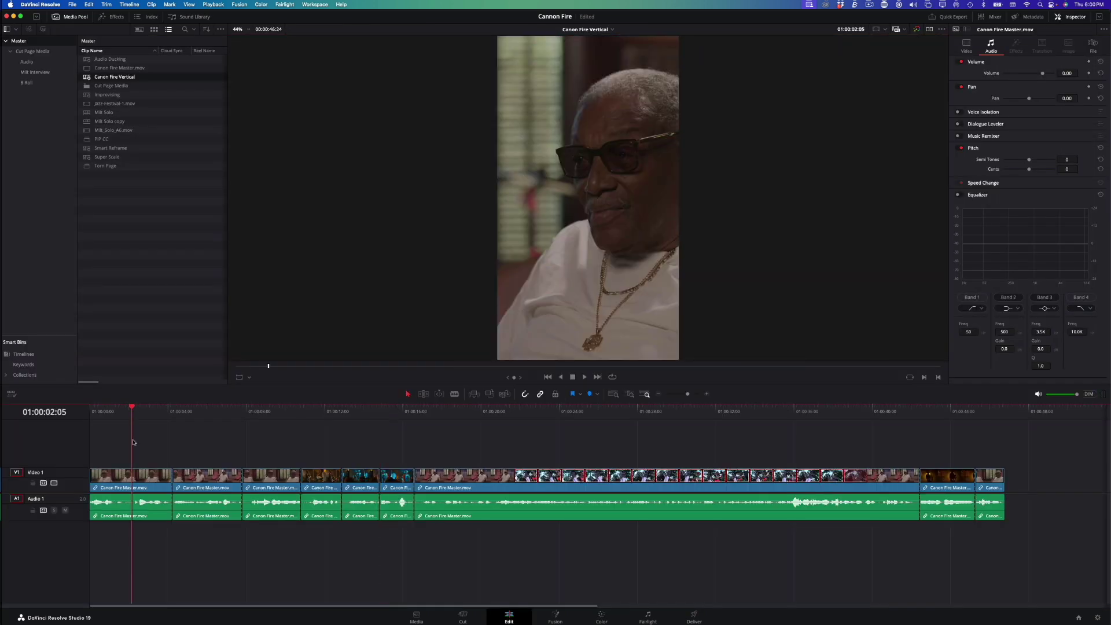
pyautogui.click(238, 377)
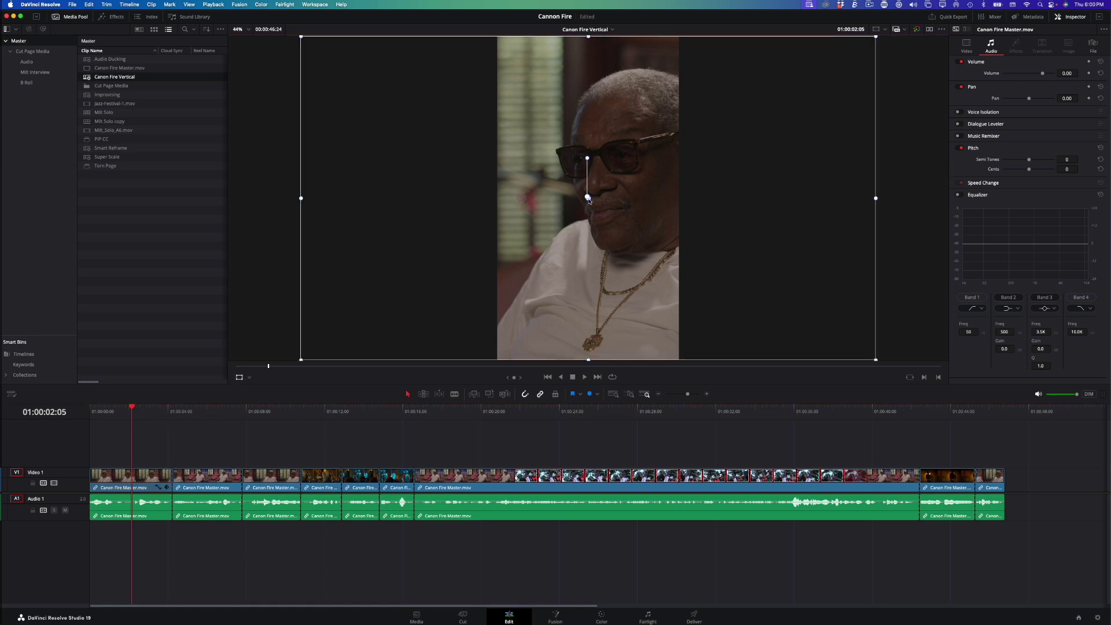
pyautogui.press('space')
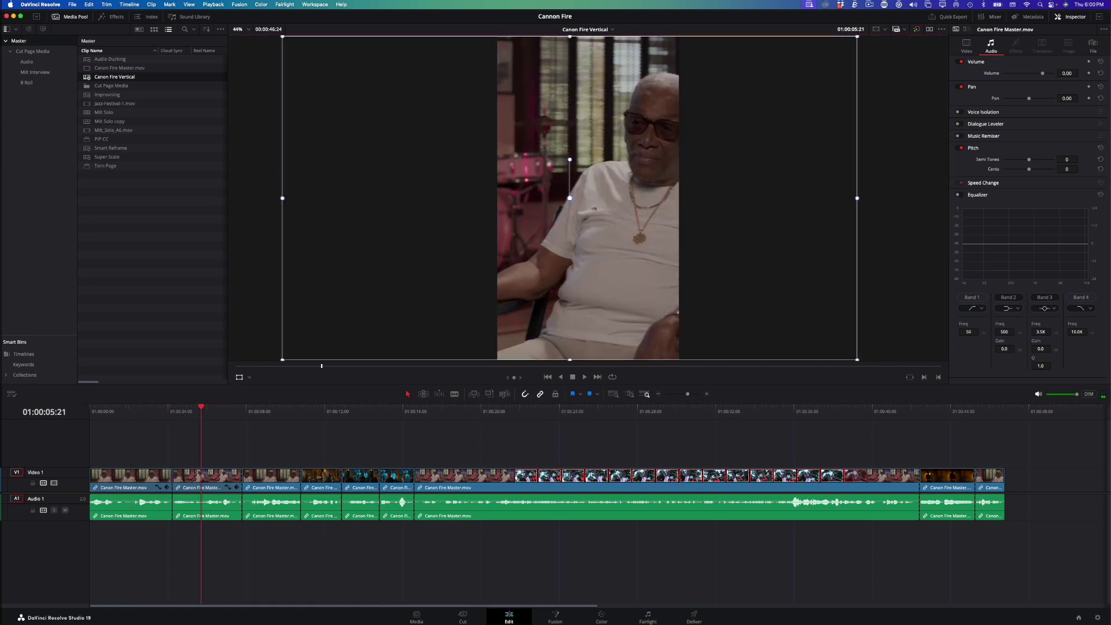
pyautogui.moveTo(586, 207); pyautogui.dragTo(546, 208)
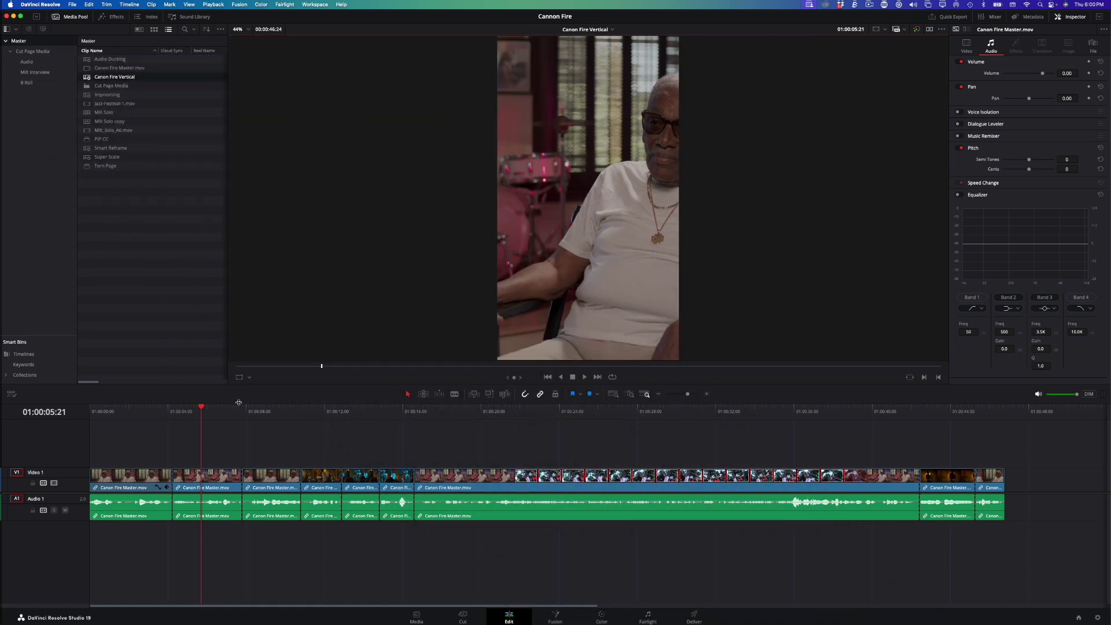
# Step: Select all timeline clips, run Smart Reframe on them, and play back the result
pyautogui.press('super+a')
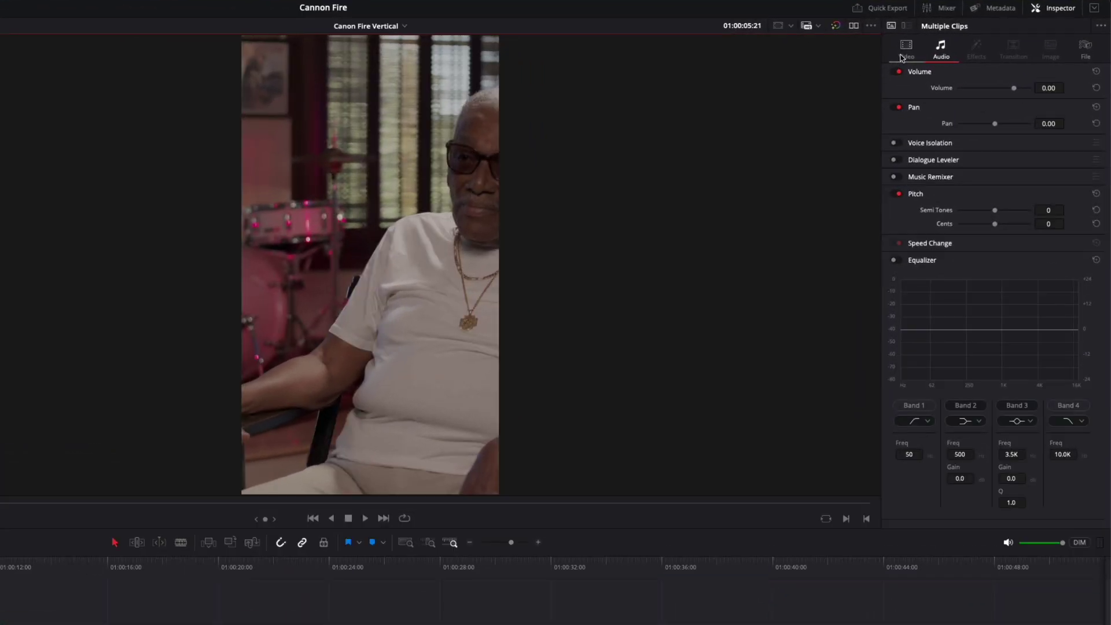
pyautogui.click(966, 46)
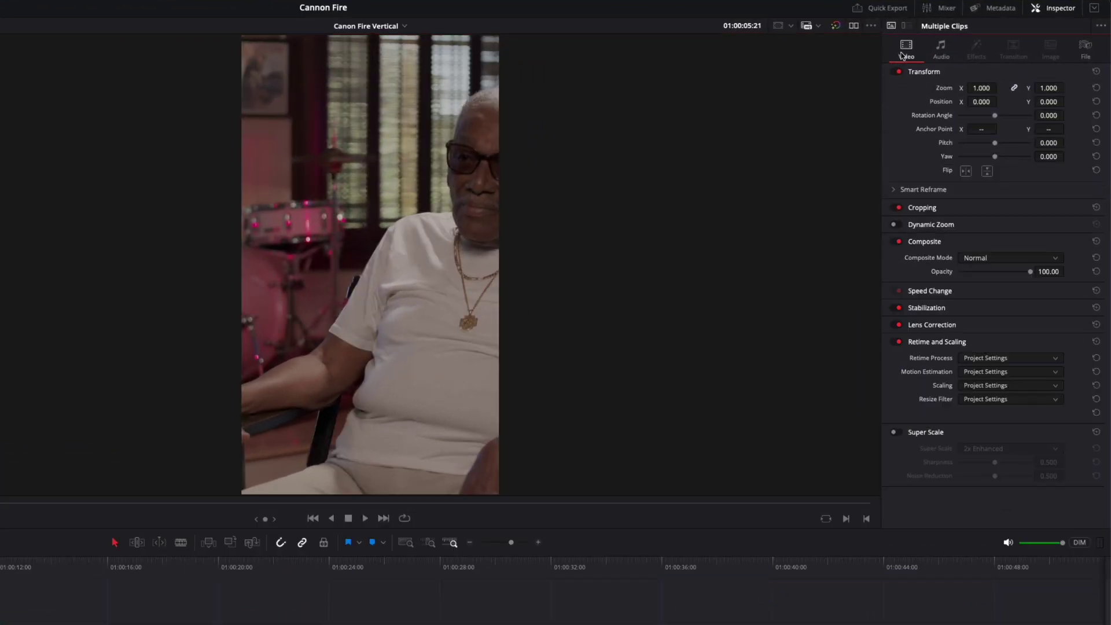
pyautogui.click(895, 190)
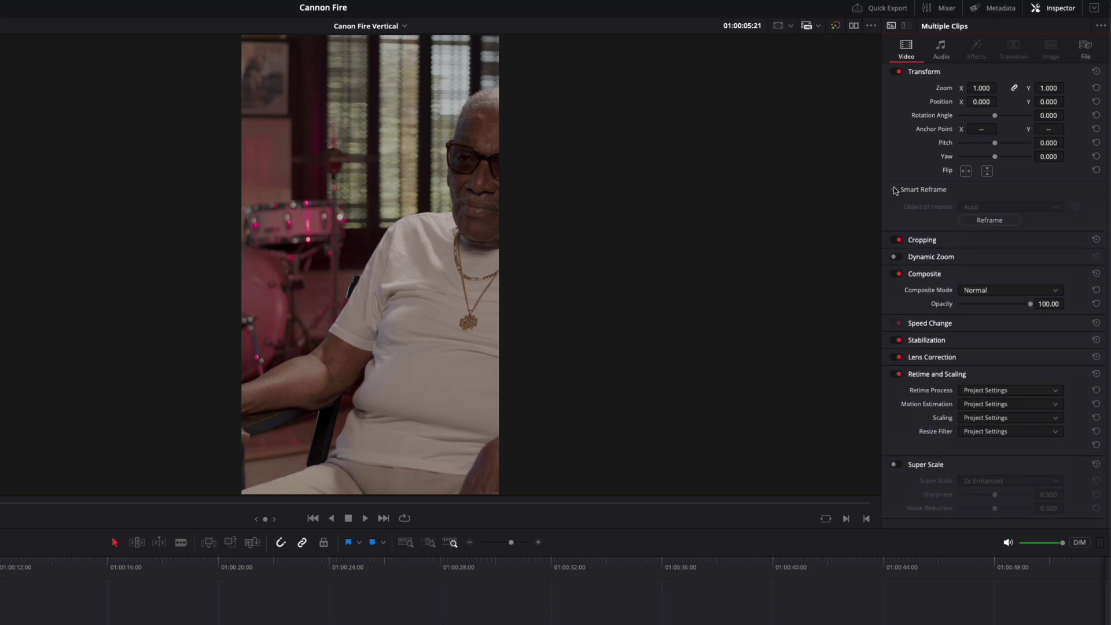
pyautogui.click(977, 220)
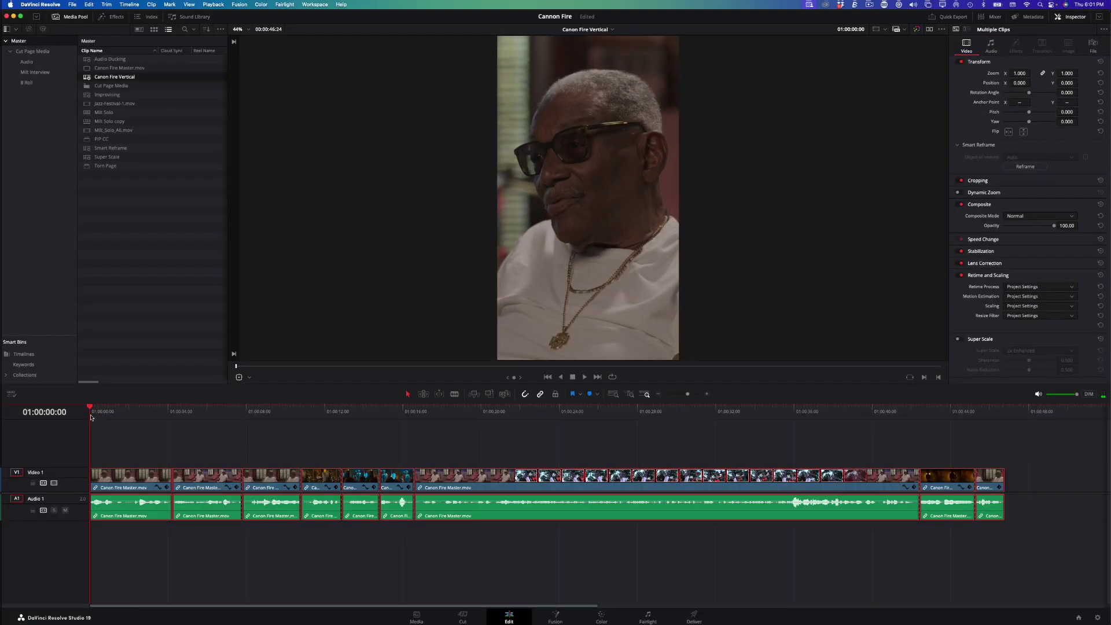
pyautogui.press('space')
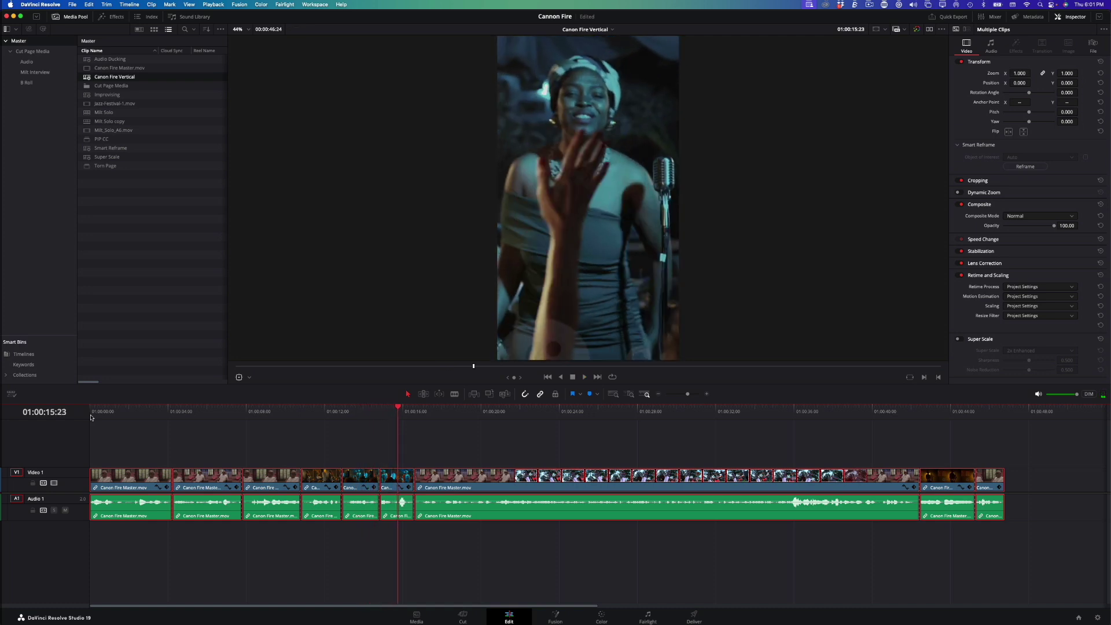
# Step: Reframe the sax clip using a Reference Point box placed over the saxophonist, then review it
pyautogui.moveTo(399, 411); pyautogui.dragTo(764, 441)
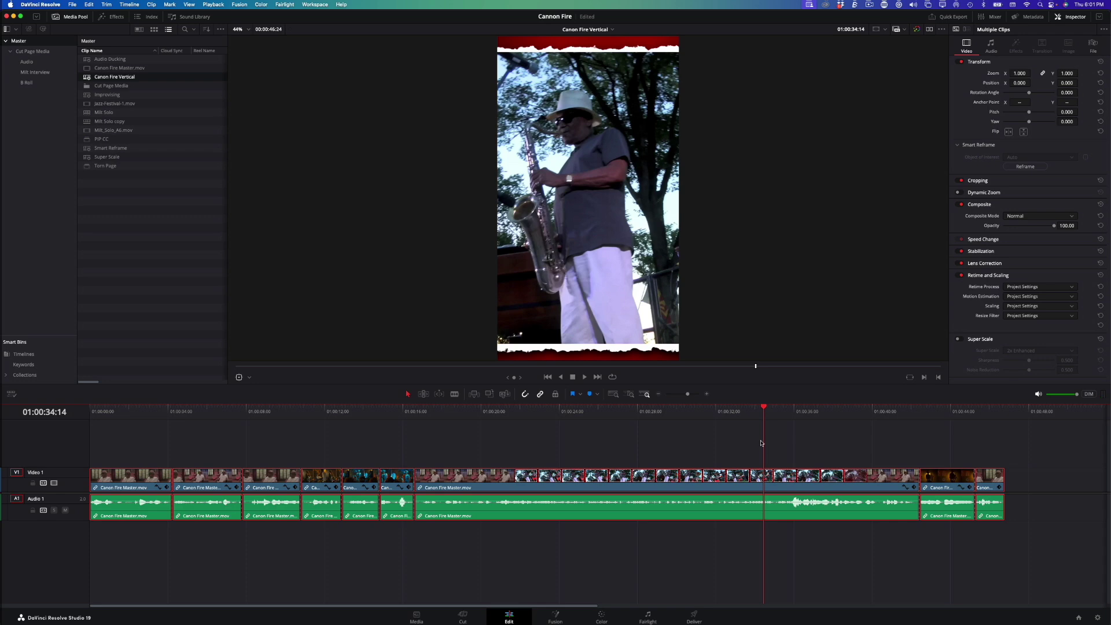
pyautogui.click(745, 479)
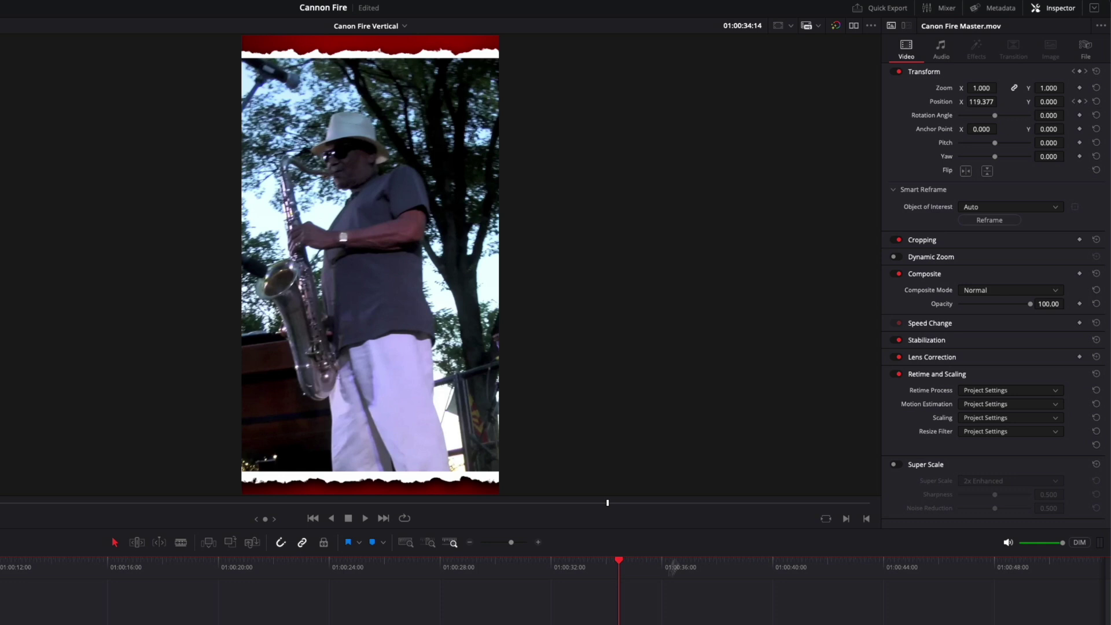
pyautogui.click(986, 208)
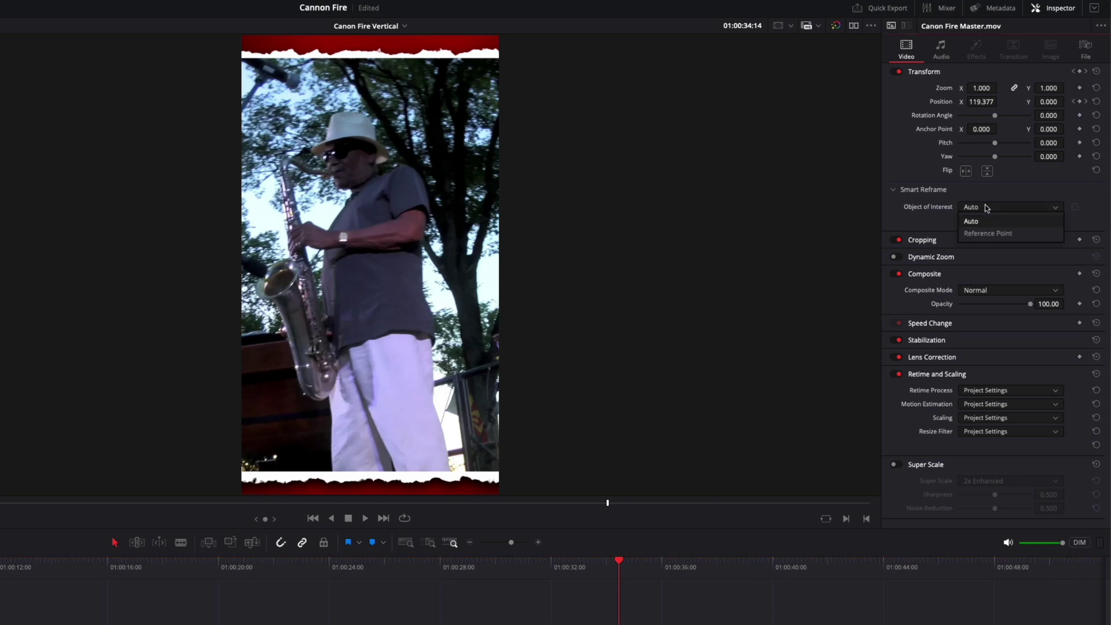
pyautogui.click(988, 233)
pyautogui.click(1074, 208)
pyautogui.click(1074, 208)
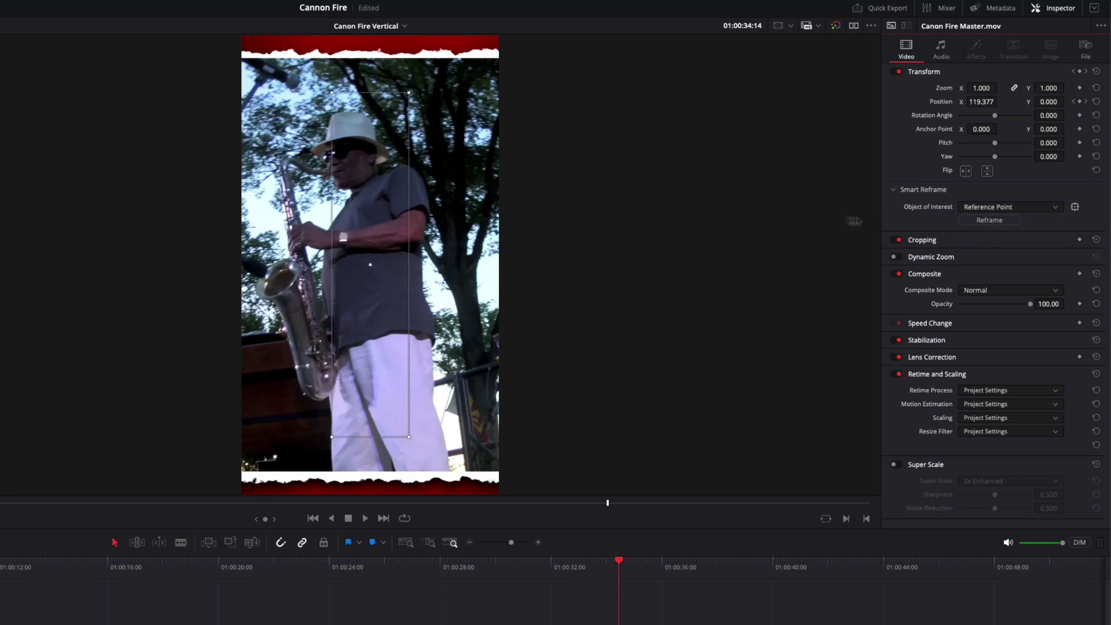
pyautogui.moveTo(358, 260); pyautogui.dragTo(353, 278)
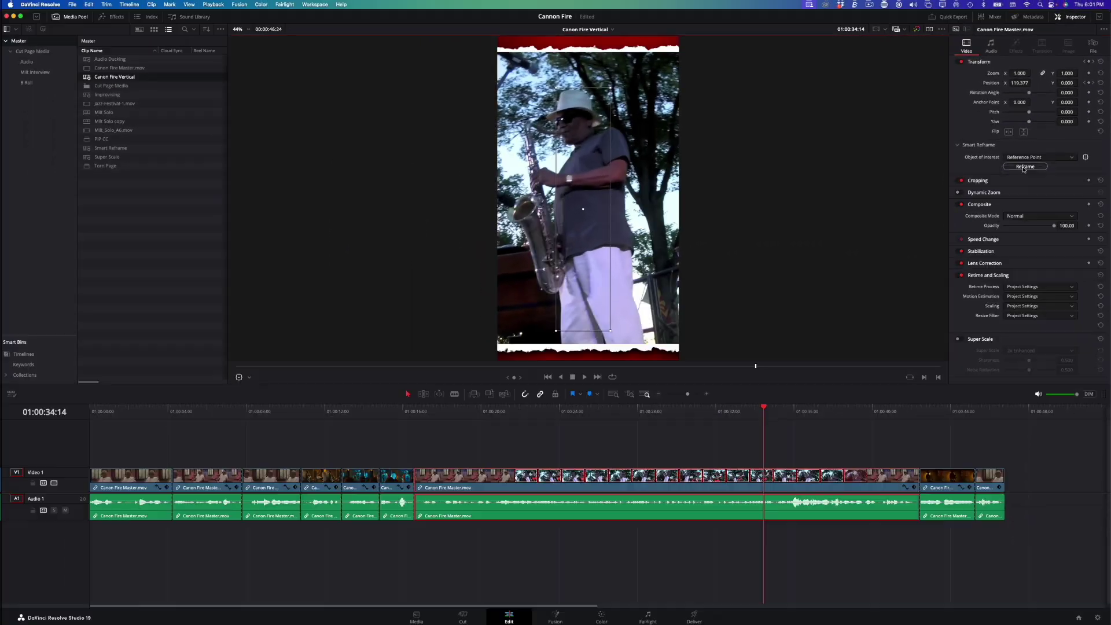
pyautogui.click(1024, 167)
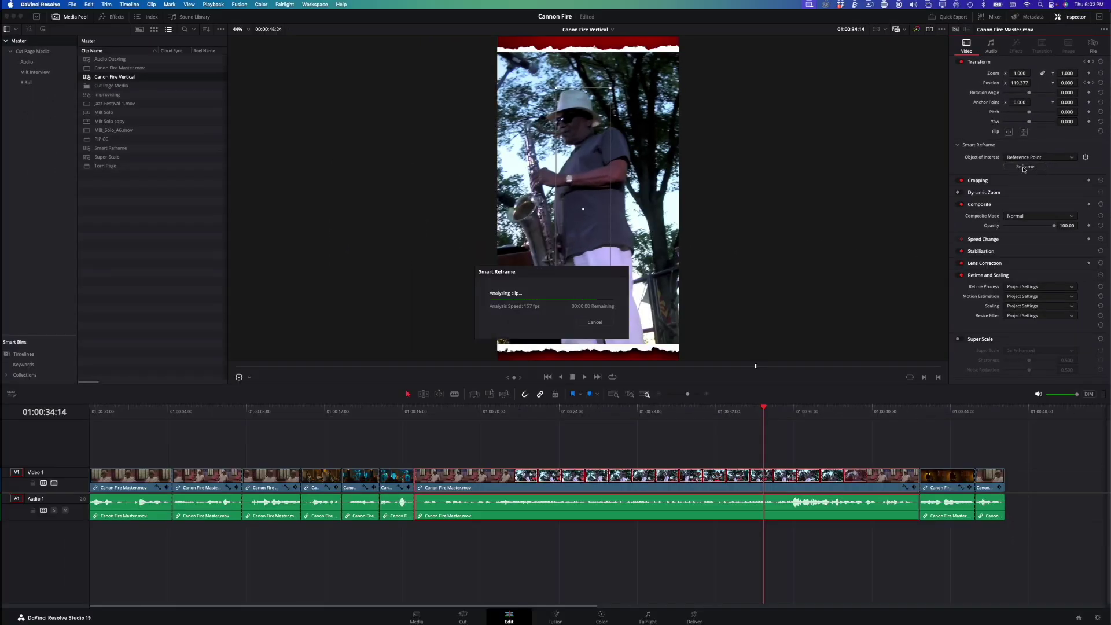
pyautogui.moveTo(761, 410); pyautogui.dragTo(636, 404)
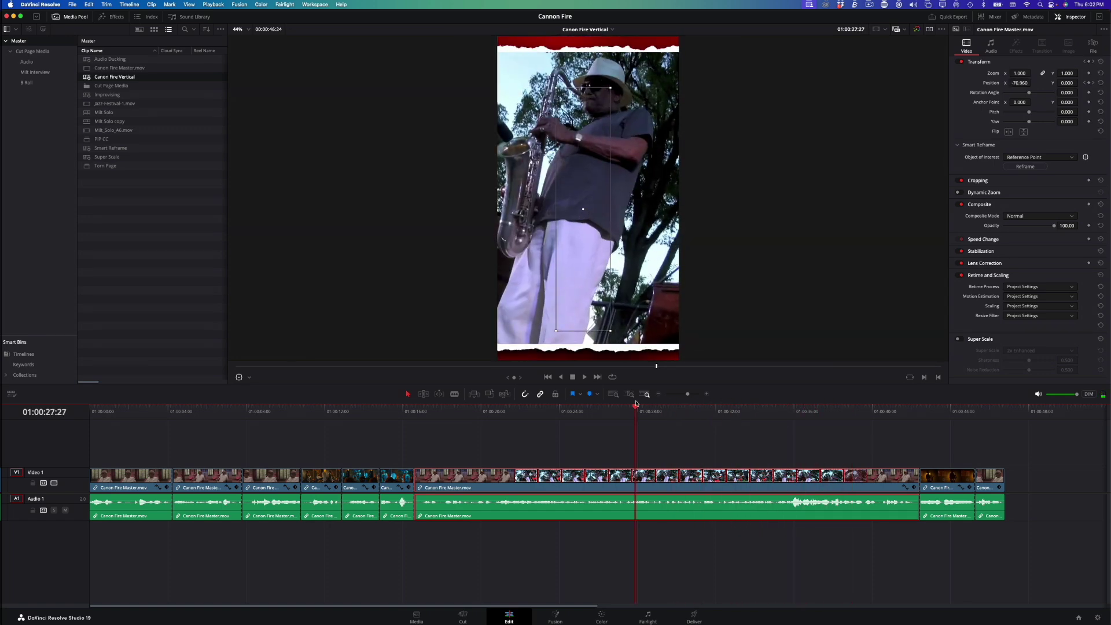
pyautogui.click(631, 426)
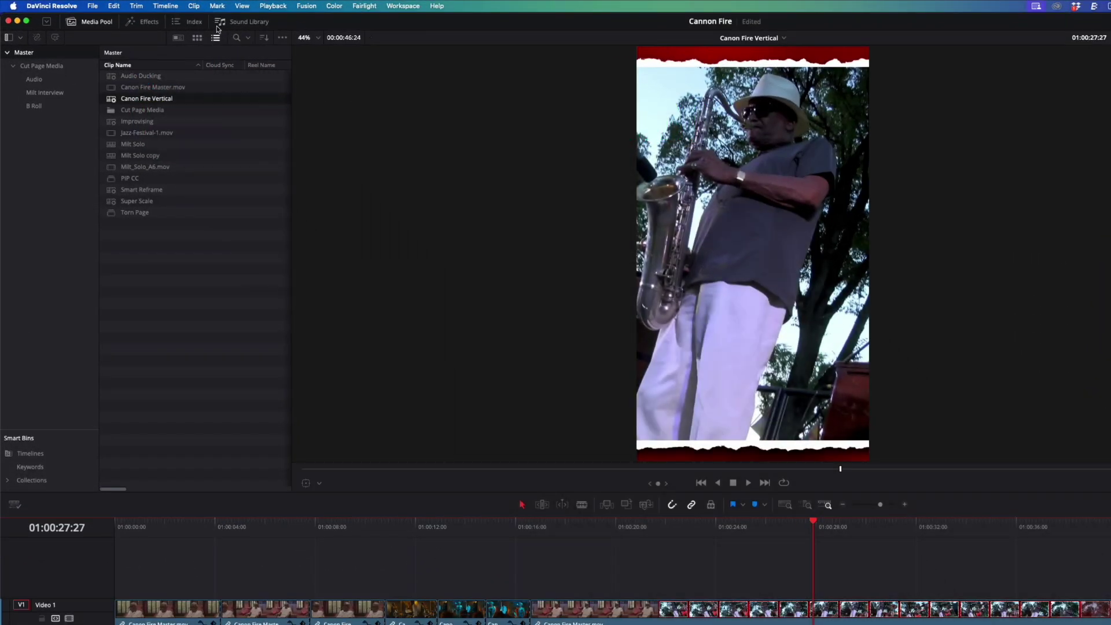
# Step: Generate a Subtitle 1 caption track from the timeline audio using the default settings
pyautogui.click(166, 5)
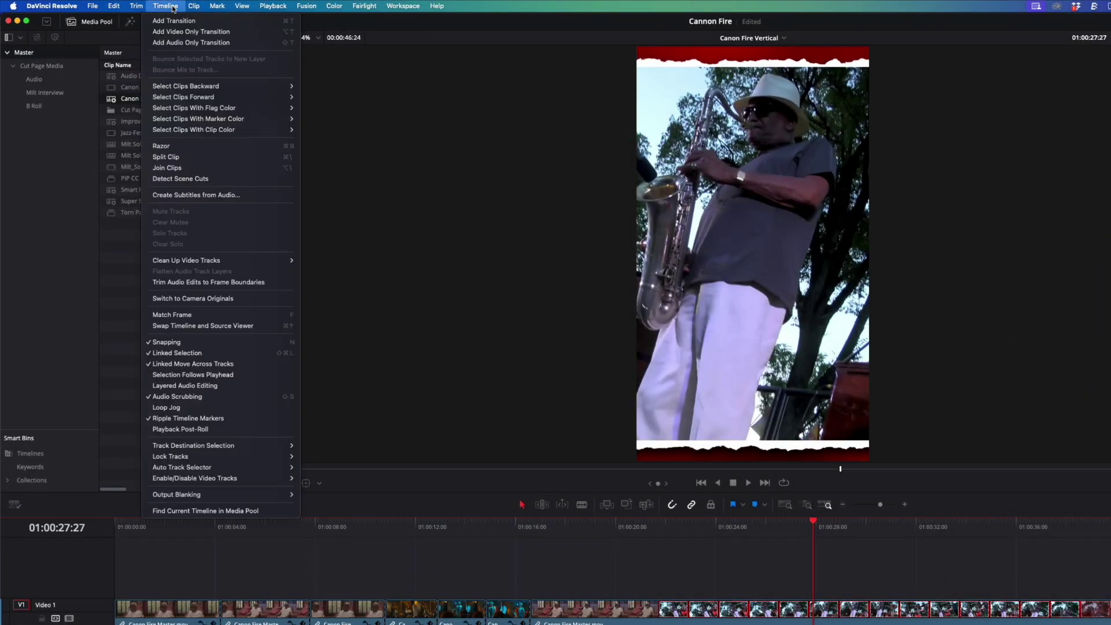
pyautogui.click(181, 197)
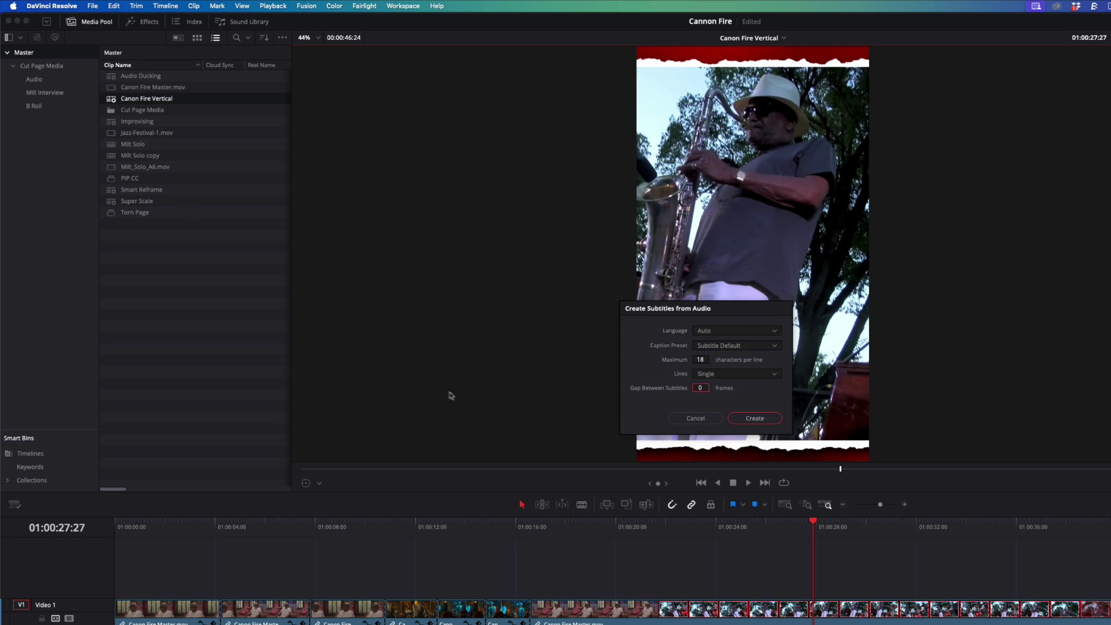
pyautogui.click(753, 417)
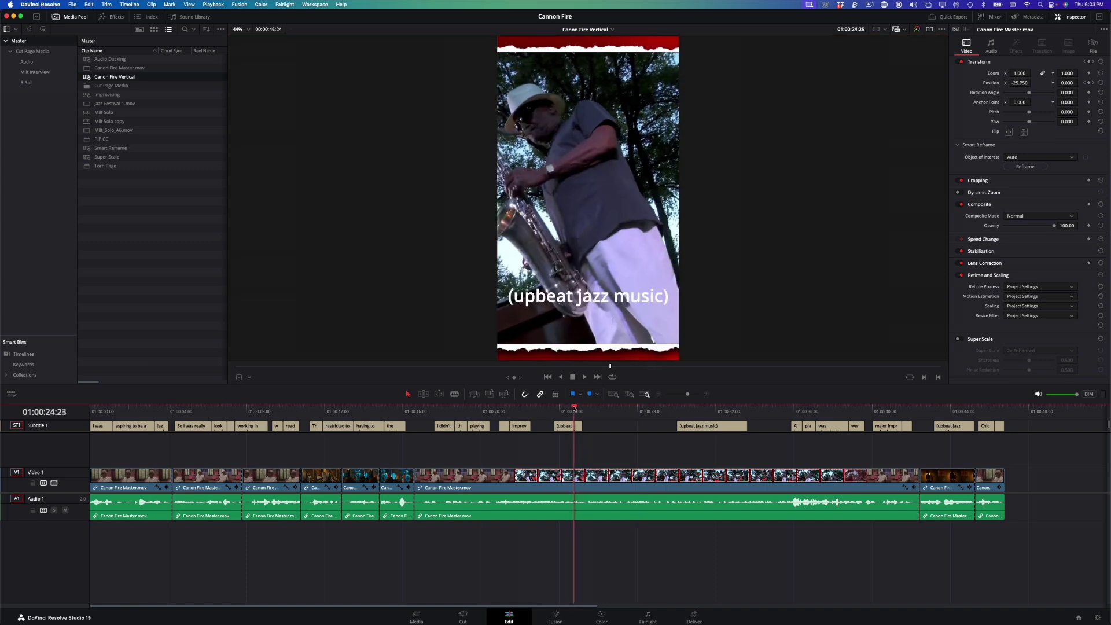
# Step: Scrub and play through the vertical timeline to review the generated subtitles
pyautogui.click(514, 409)
pyautogui.moveTo(514, 408); pyautogui.dragTo(90, 401)
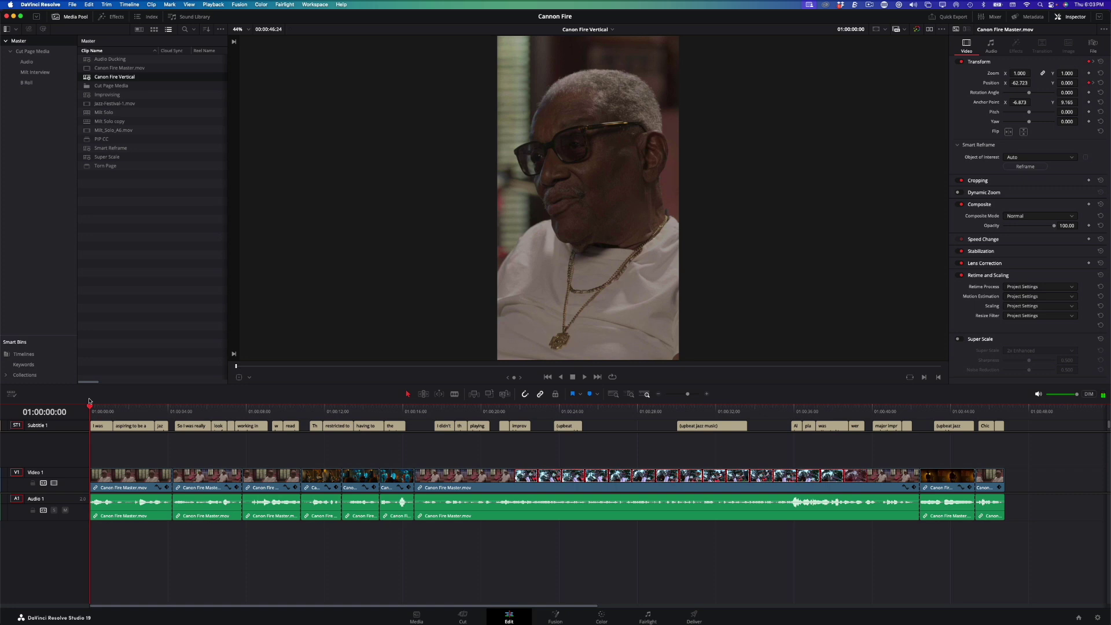
pyautogui.press('space')
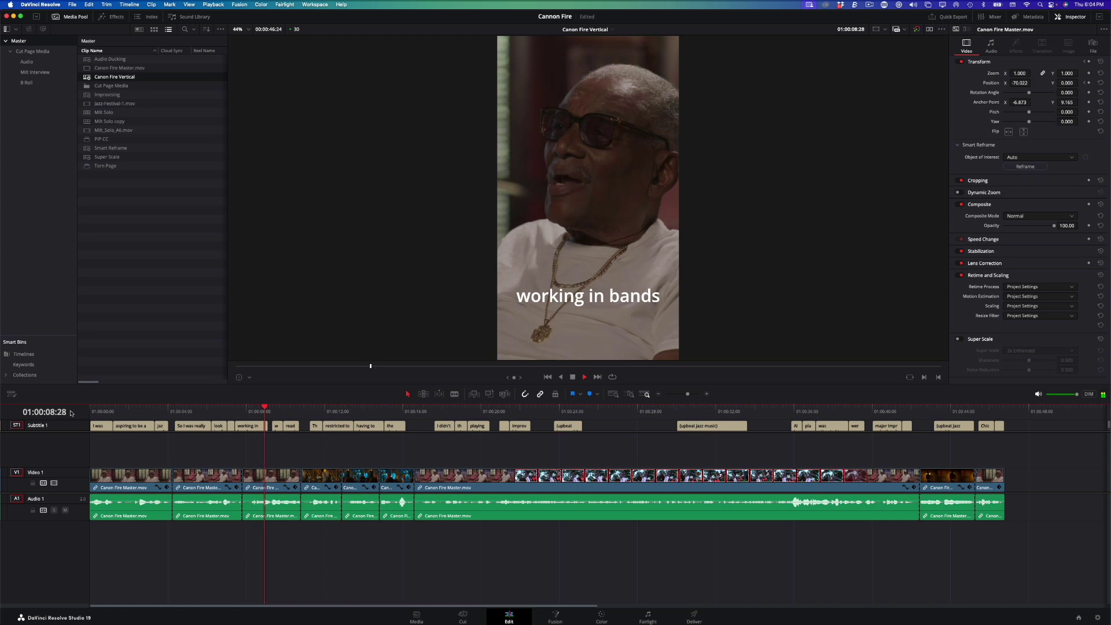
pyautogui.press('space')
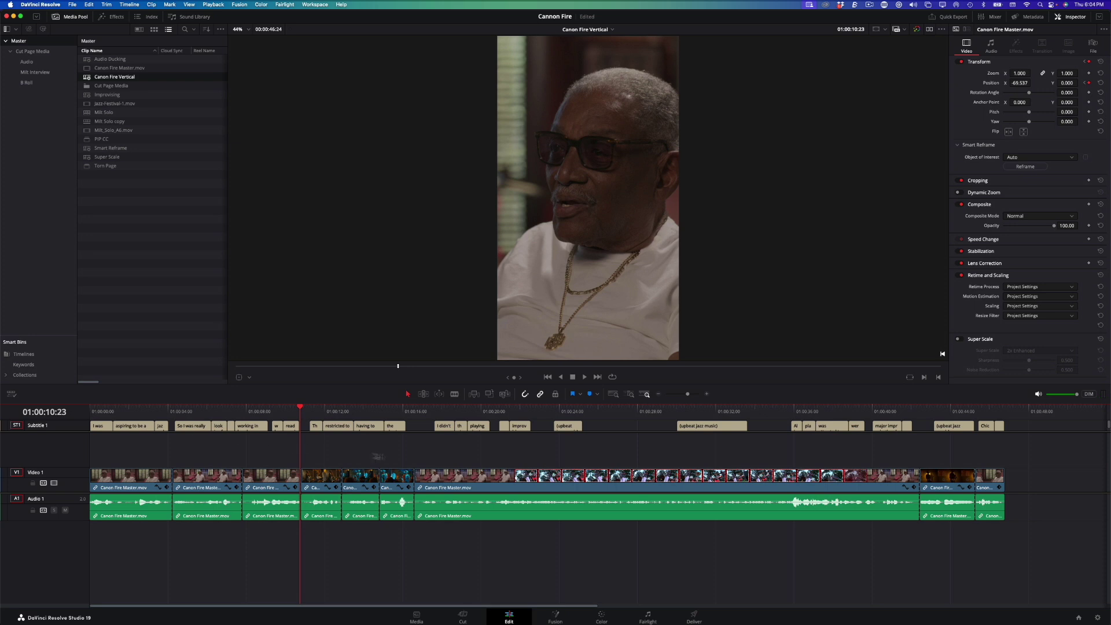
pyautogui.moveTo(962, 411); pyautogui.dragTo(988, 413)
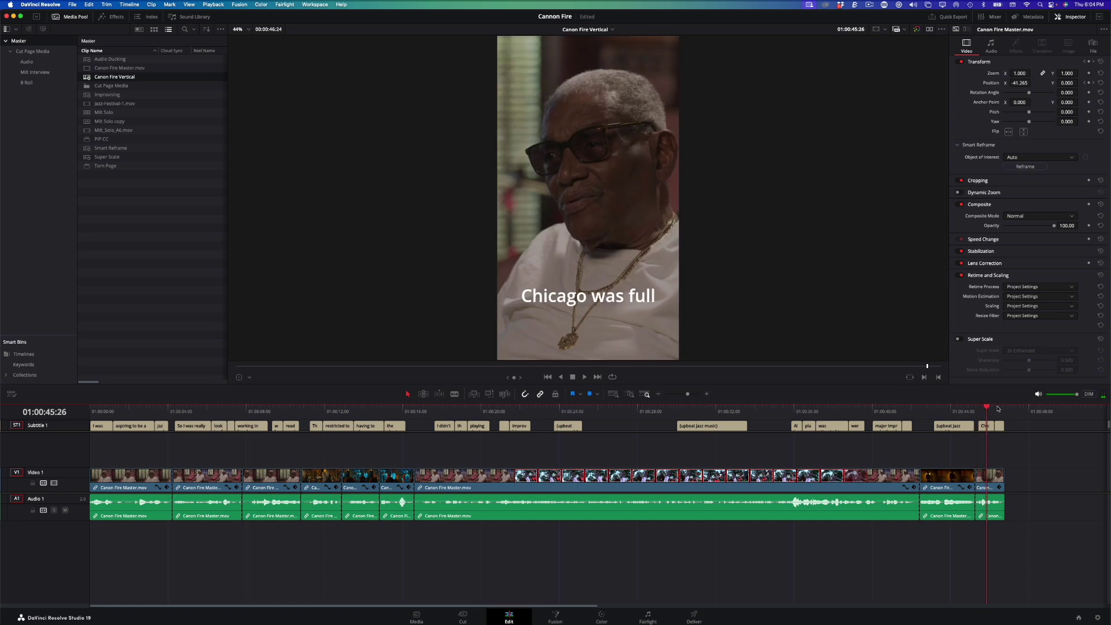
pyautogui.click(996, 408)
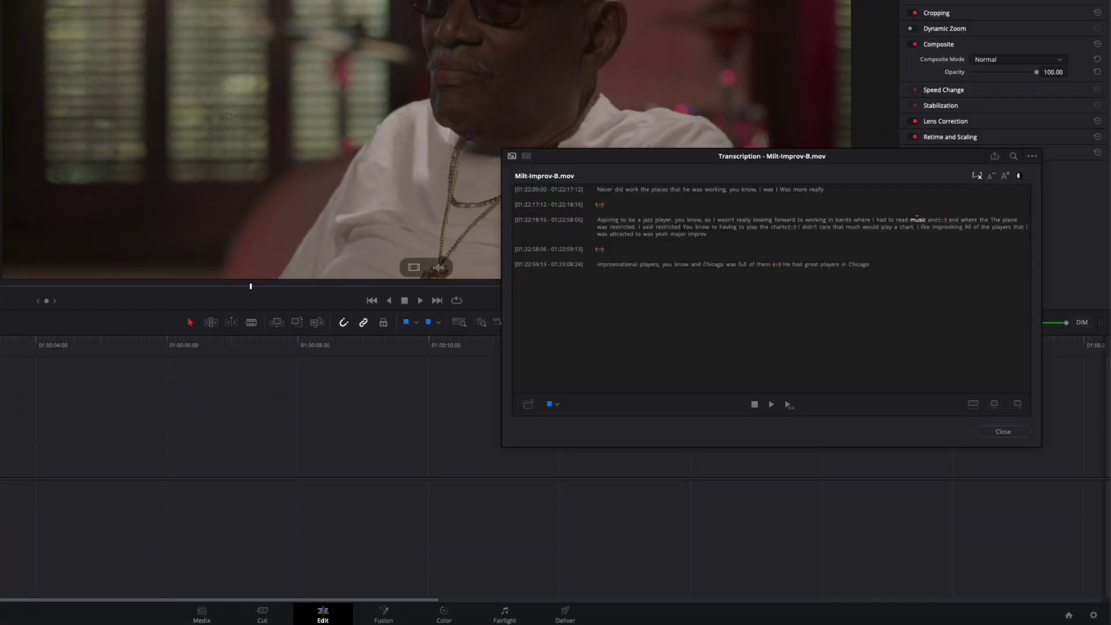
# Step: Append the transcript phrases 'I was' and 'Aspiring to be a jazz player' to the timeline
pyautogui.moveTo(623, 157); pyautogui.dragTo(629, 273)
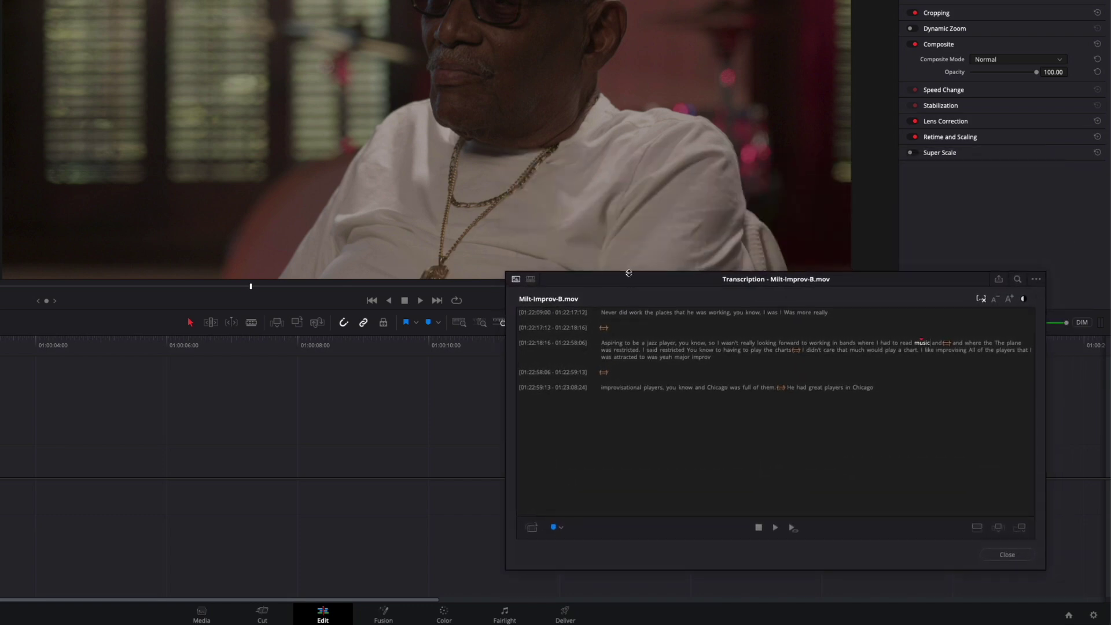
pyautogui.click(769, 312)
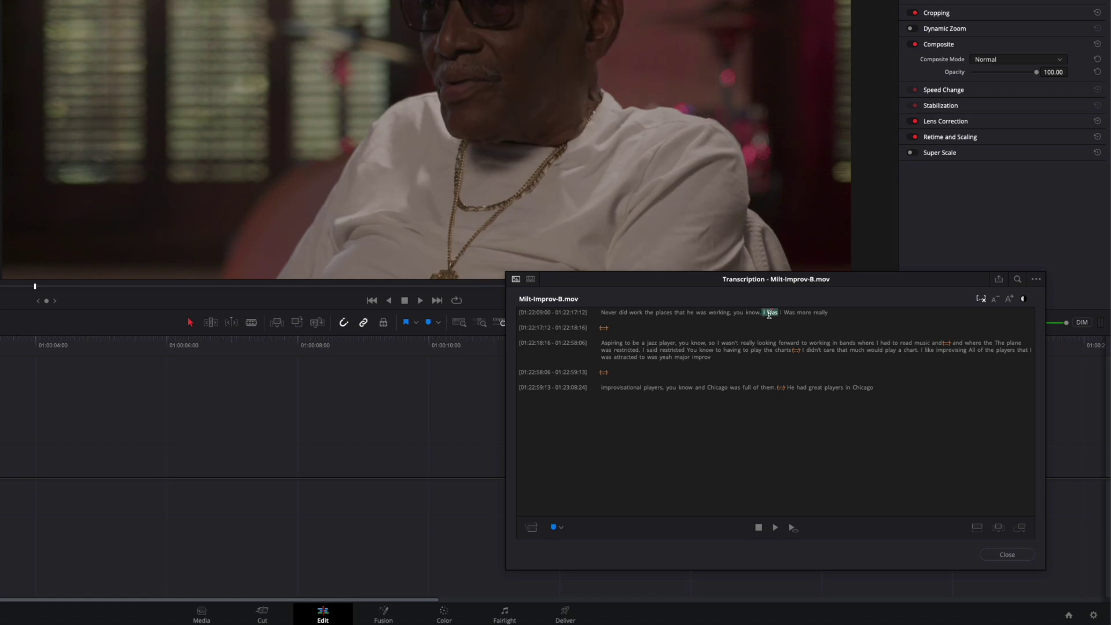
pyautogui.hotkey('shift', 'F12')
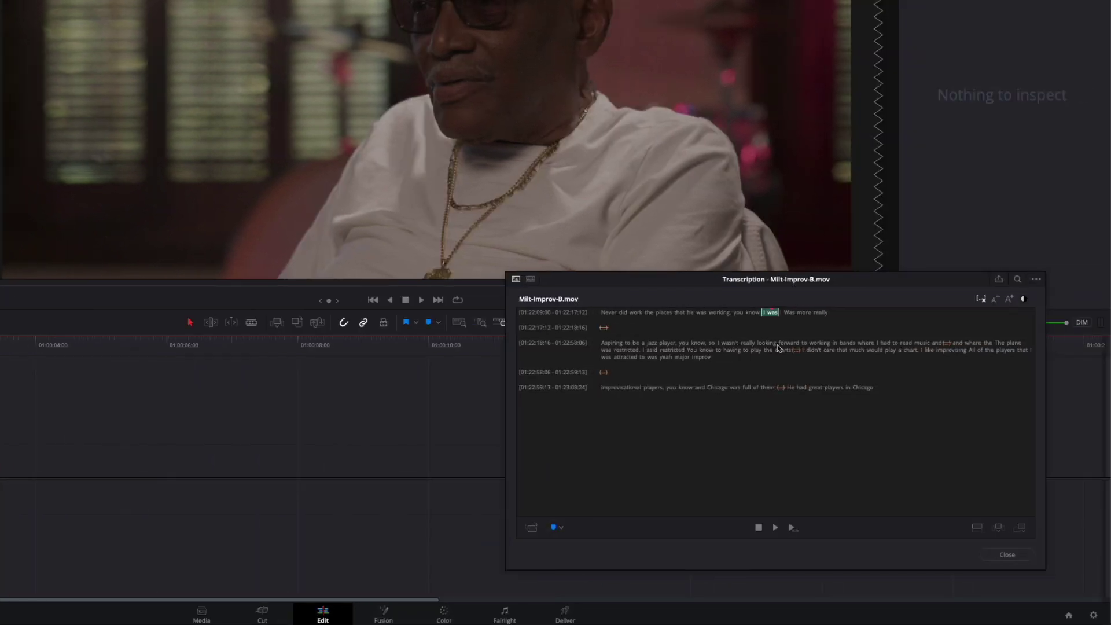
pyautogui.click(954, 343)
pyautogui.moveTo(611, 344); pyautogui.dragTo(665, 345)
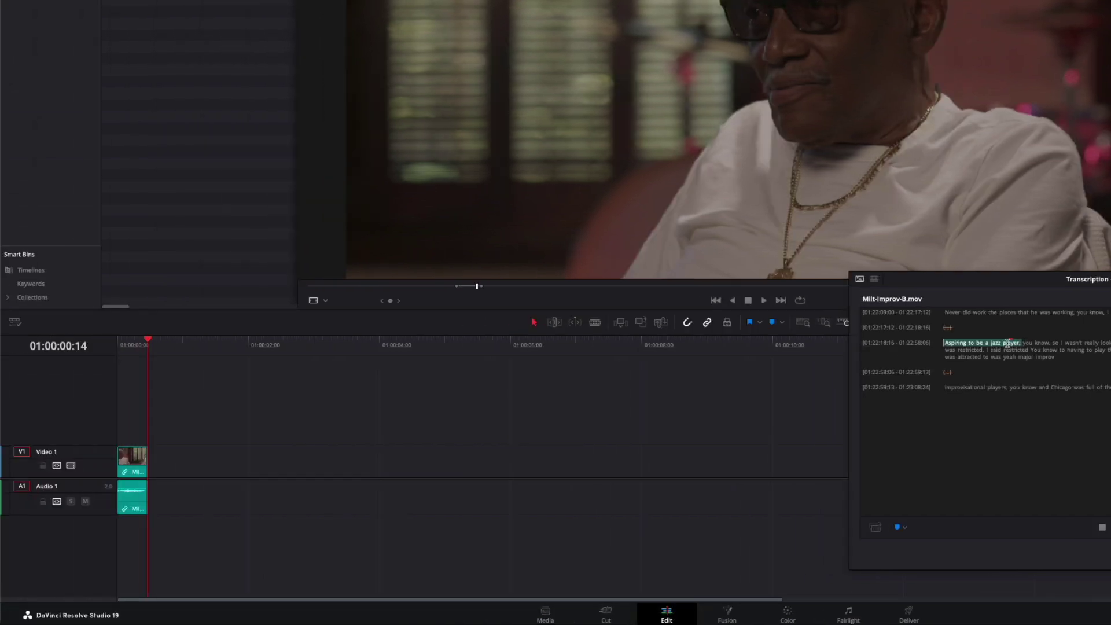
pyautogui.hotkey('shift', 'F12')
# Step: Append the 'so I wasn't really… read music' passage, then play the rough cut from the start
pyautogui.moveTo(708, 343); pyautogui.dragTo(742, 343)
pyautogui.moveTo(1085, 342); pyautogui.dragTo(1110, 342)
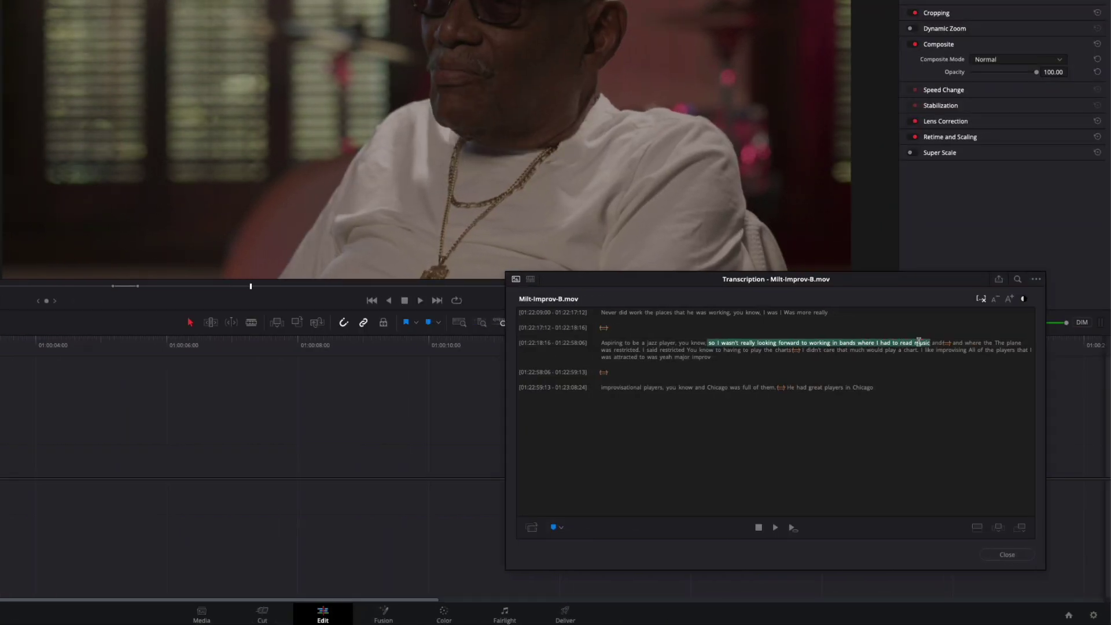
pyautogui.moveTo(919, 342); pyautogui.dragTo(911, 342)
pyautogui.hotkey('shift', 'F12')
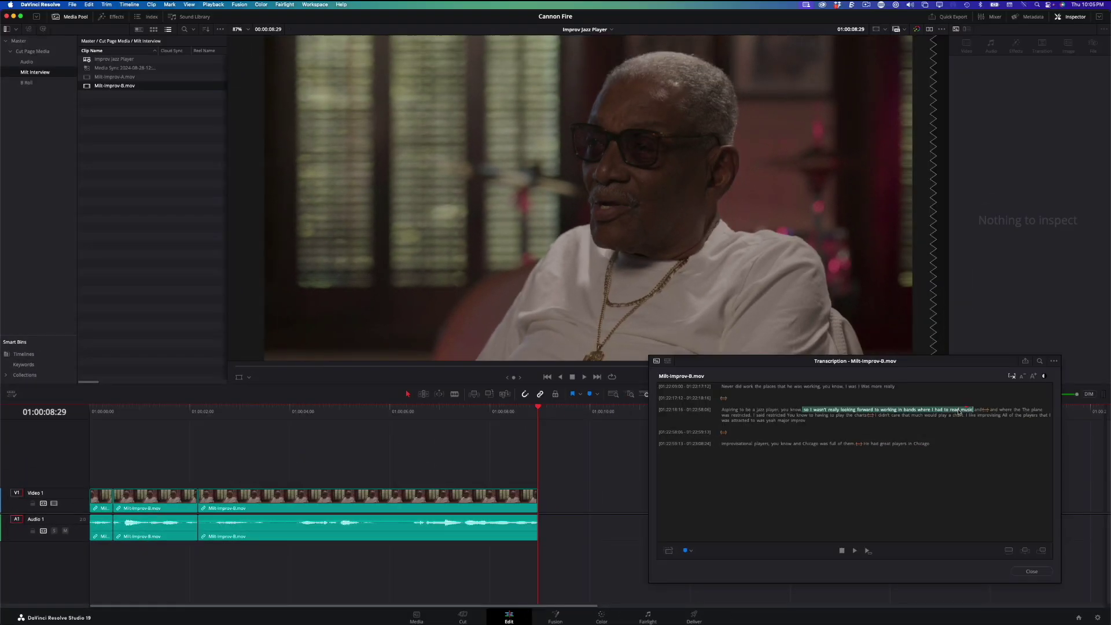
pyautogui.press('Home')
pyautogui.press('space')
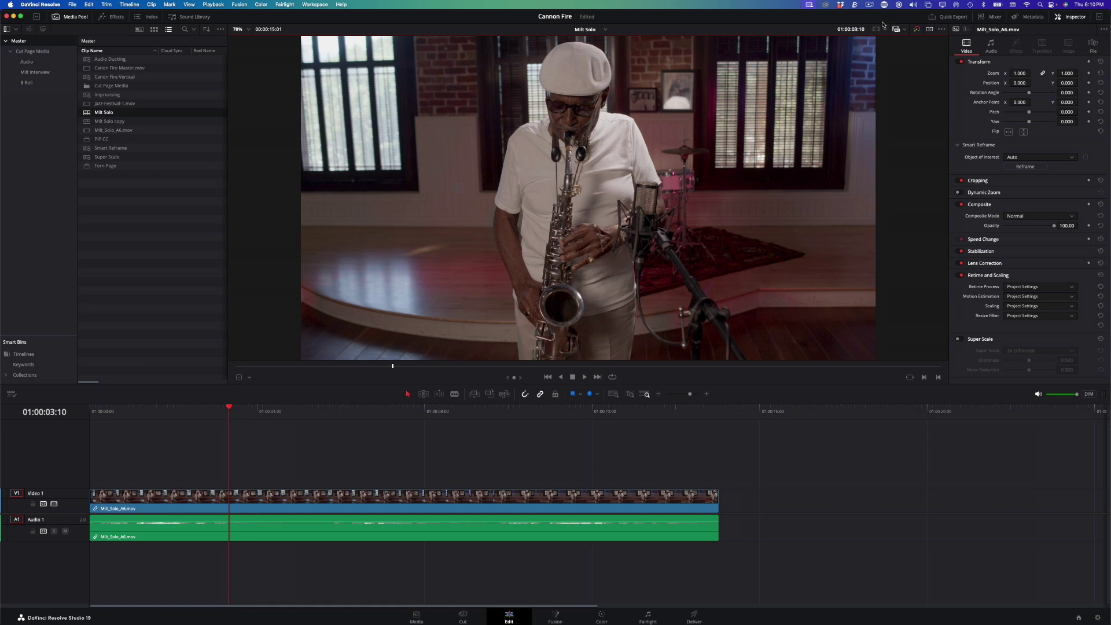
# Step: Scrub back to the tracking start frame and open the saxophone clip in Fusion
pyautogui.moveTo(409, 408); pyautogui.dragTo(203, 410)
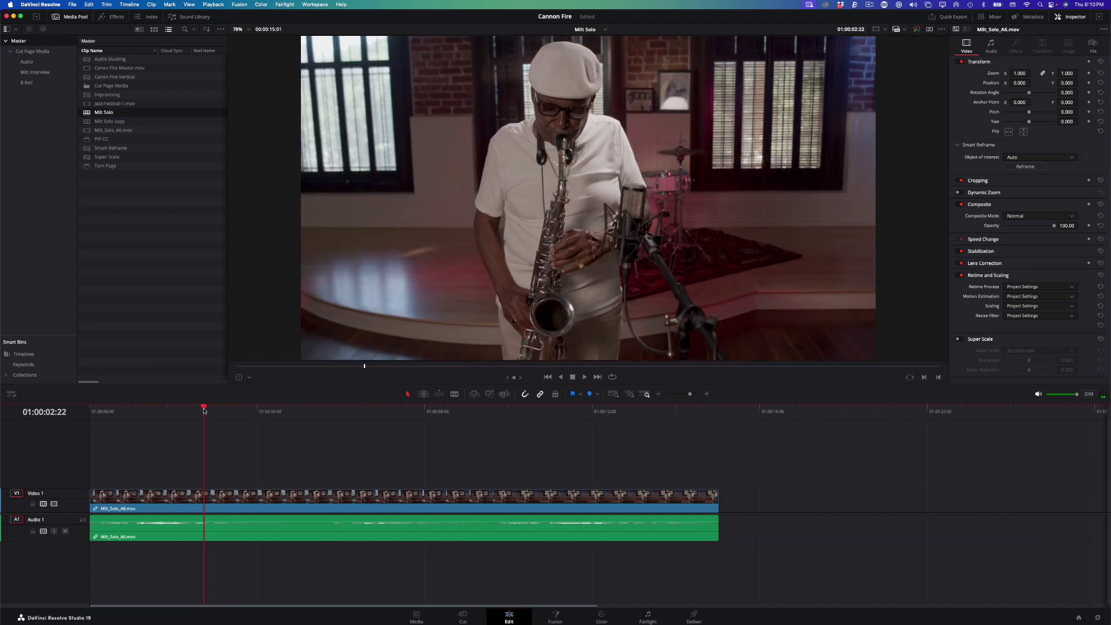
pyautogui.hotkey('shift', '5')
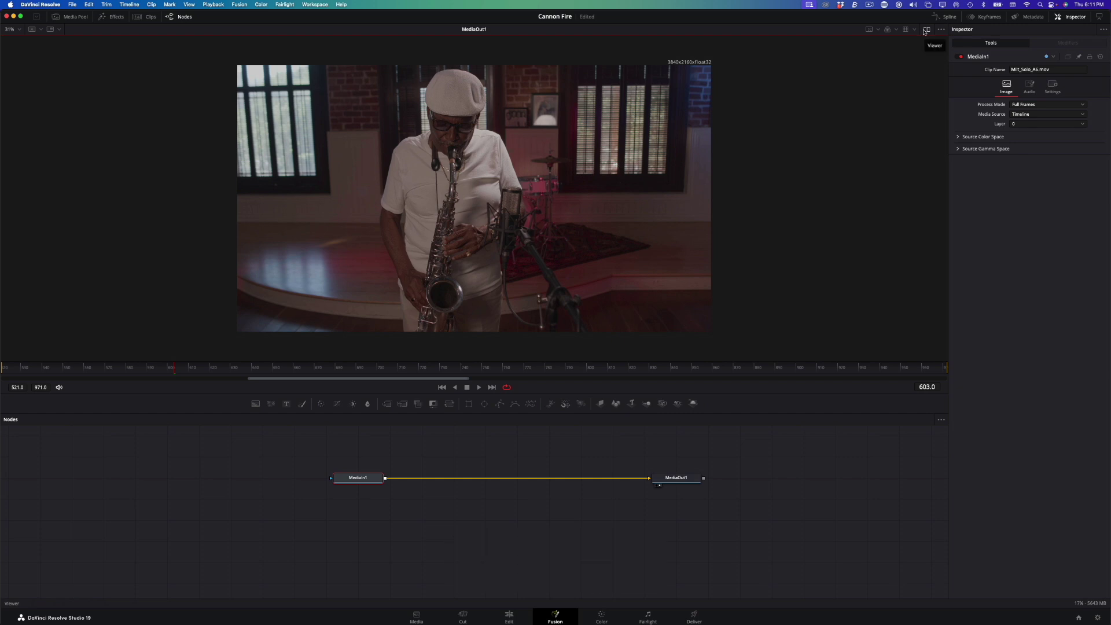
# Step: Add a Tracker node and place its enlarged pattern box on the saxophone bell
pyautogui.hotkey('shift', 'space')
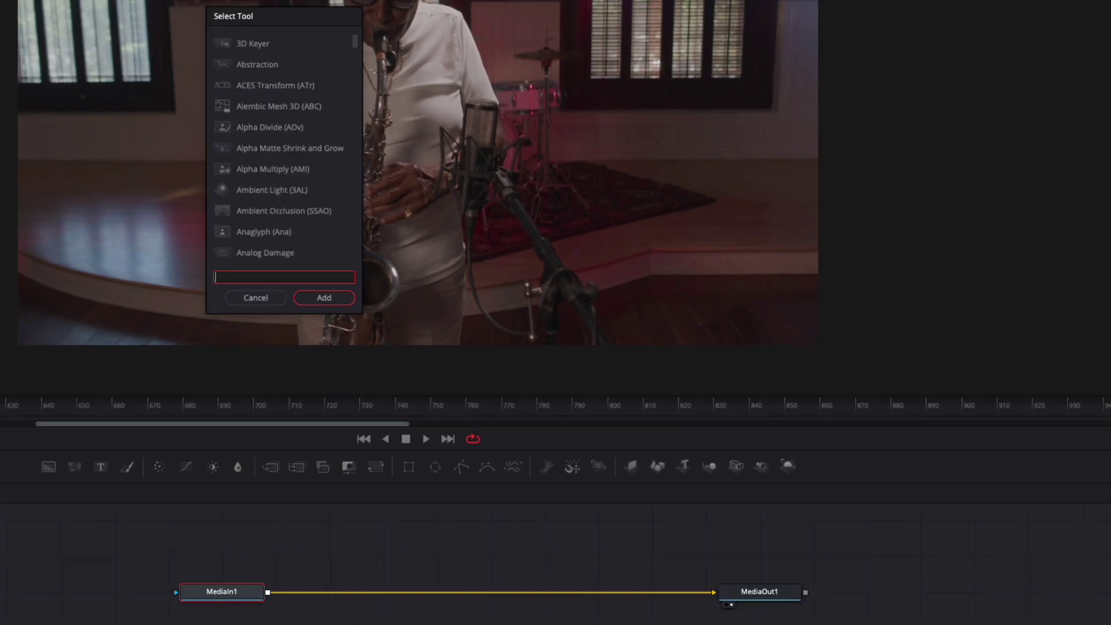
pyautogui.write('track')
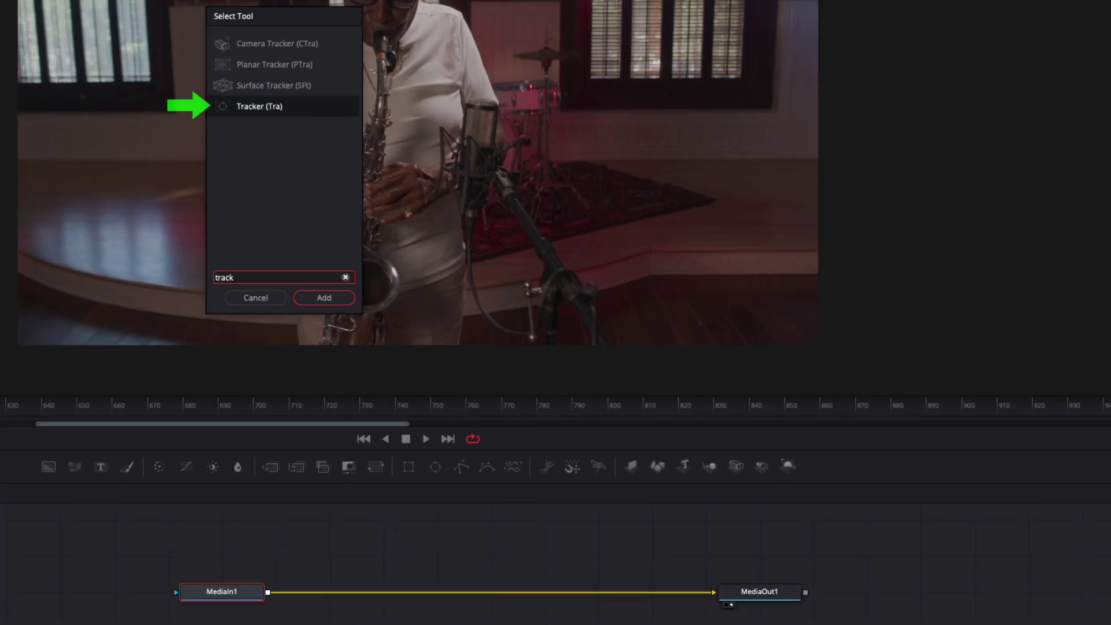
pyautogui.click(325, 299)
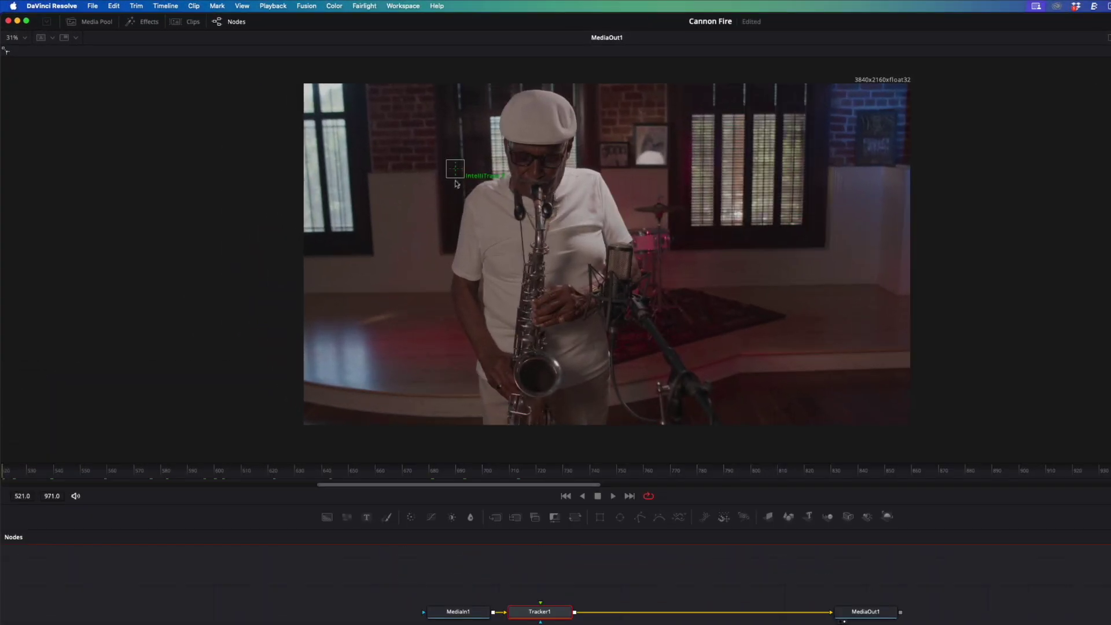
pyautogui.moveTo(457, 182); pyautogui.dragTo(504, 240)
pyautogui.moveTo(464, 204); pyautogui.dragTo(494, 299)
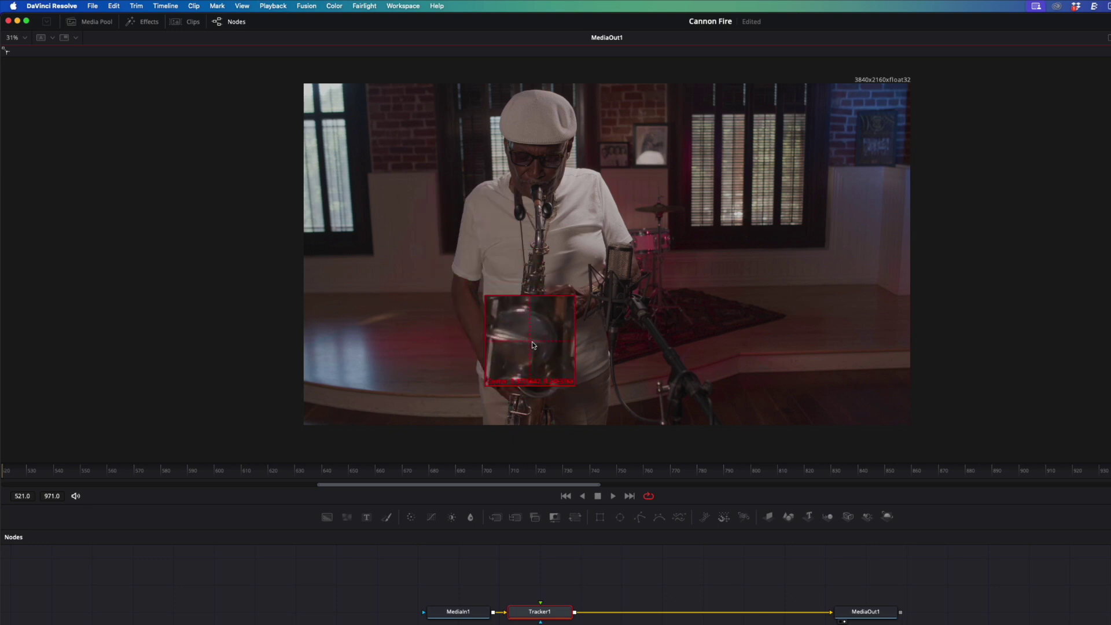
pyautogui.moveTo(540, 360); pyautogui.dragTo(559, 368)
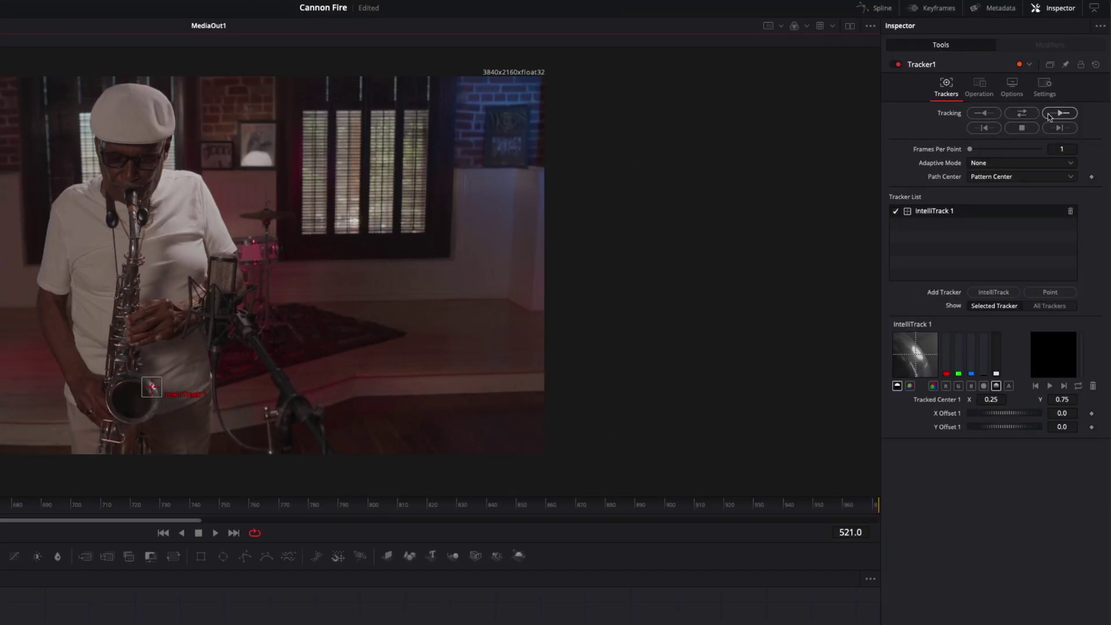
# Step: Track the saxophone bell forward through the clip, then scrub back to review the path
pyautogui.click(1049, 115)
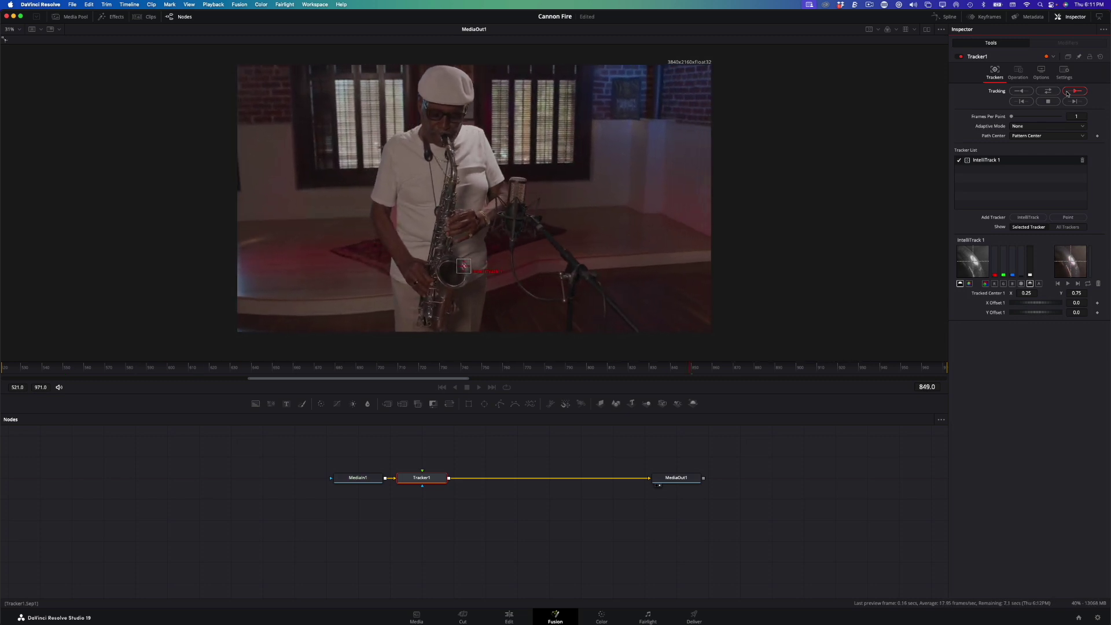
pyautogui.moveTo(880, 367); pyautogui.dragTo(467, 366)
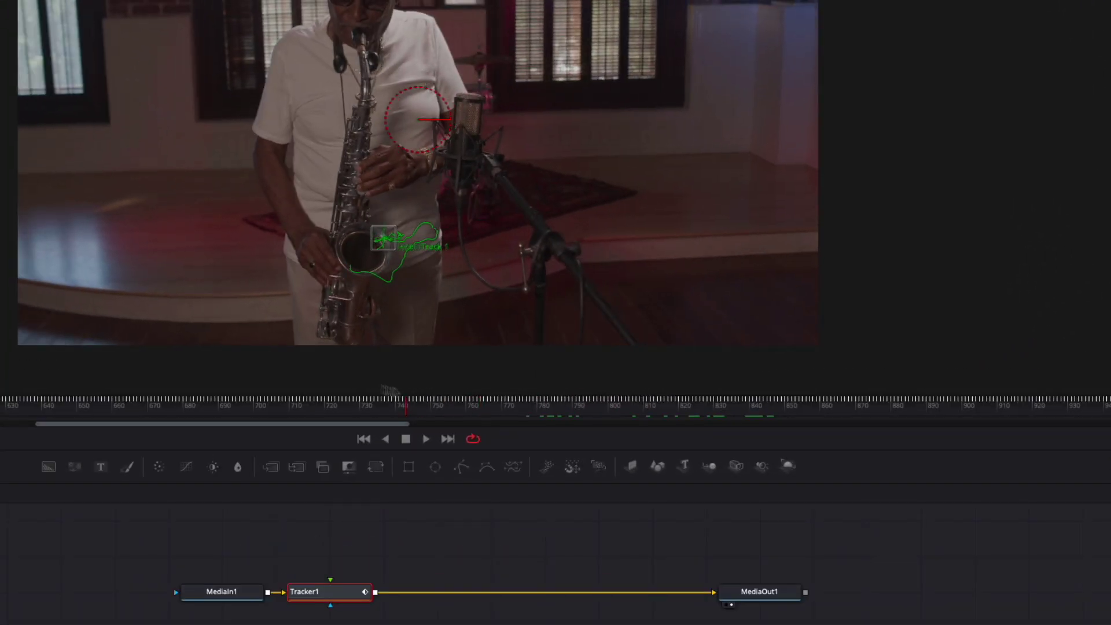
pyautogui.moveTo(391, 388); pyautogui.dragTo(23, 389)
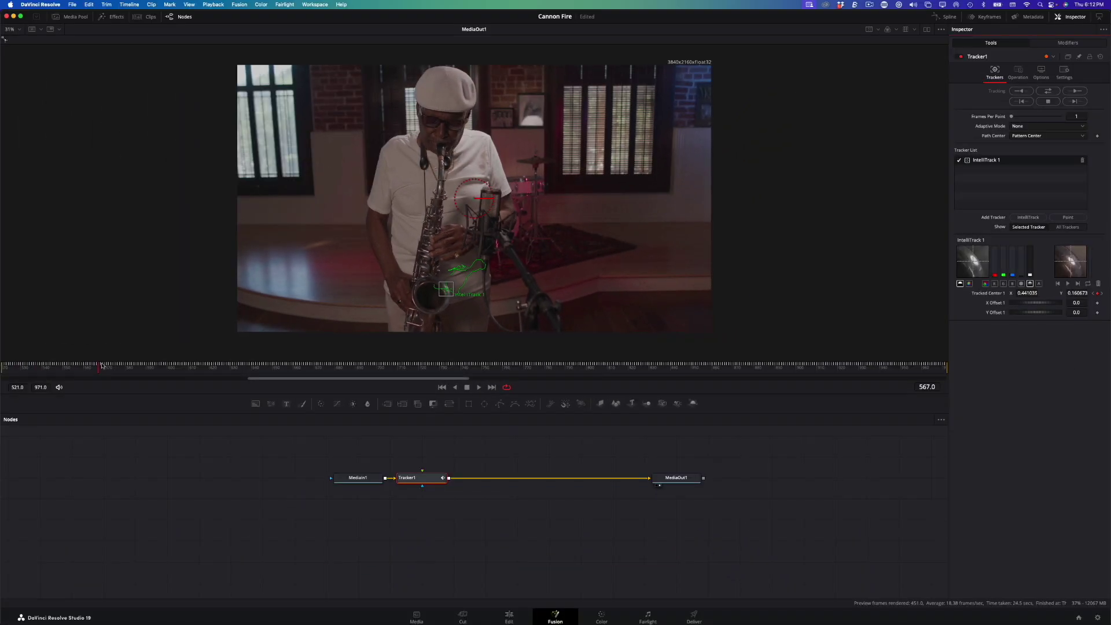
# Step: Add a merged Text+ node with the performer's name and wire it into Tracker1
pyautogui.click(285, 405)
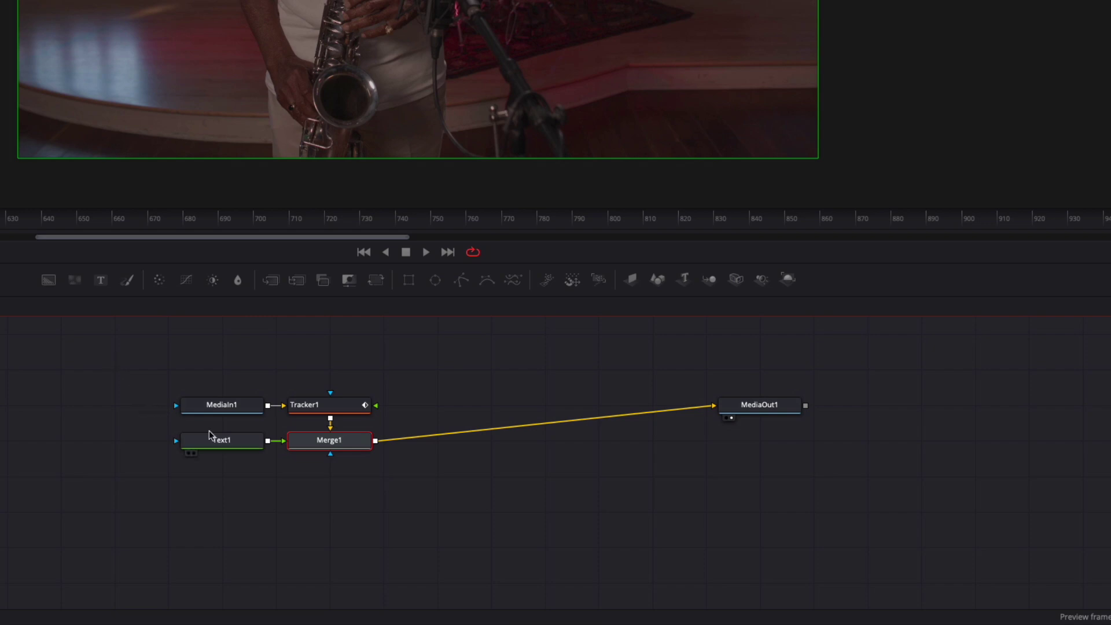
pyautogui.click(210, 435)
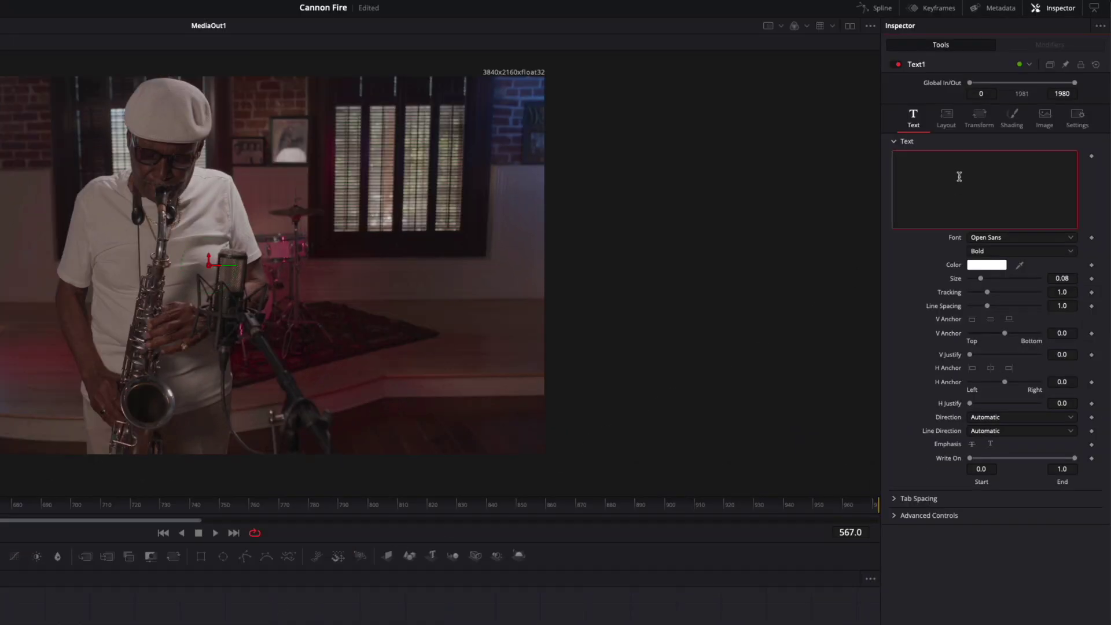
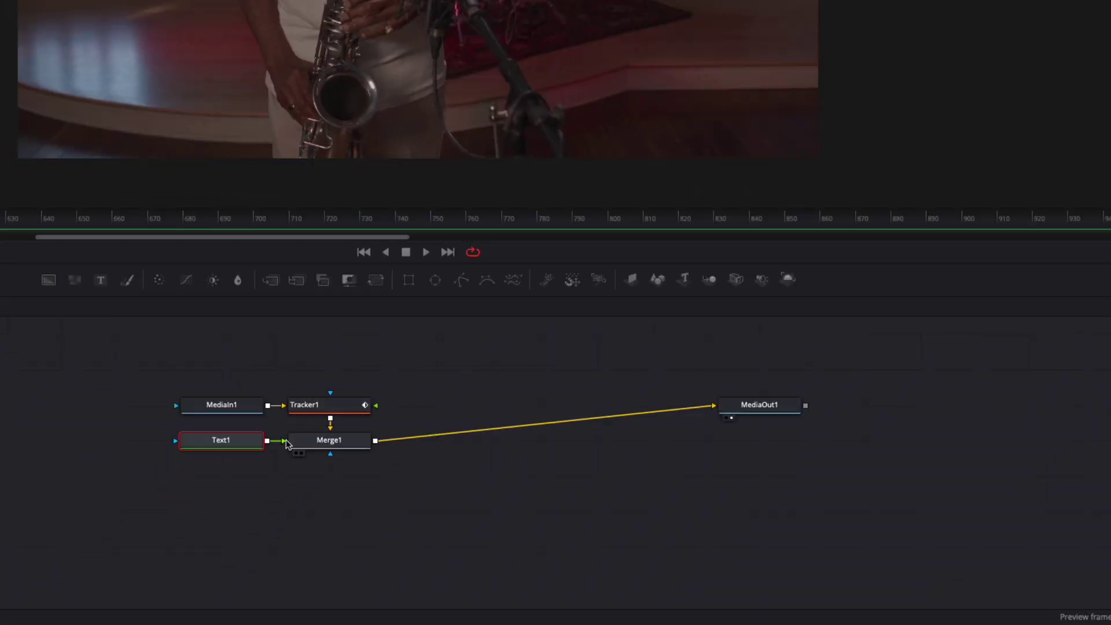
pyautogui.moveTo(291, 442); pyautogui.dragTo(376, 405)
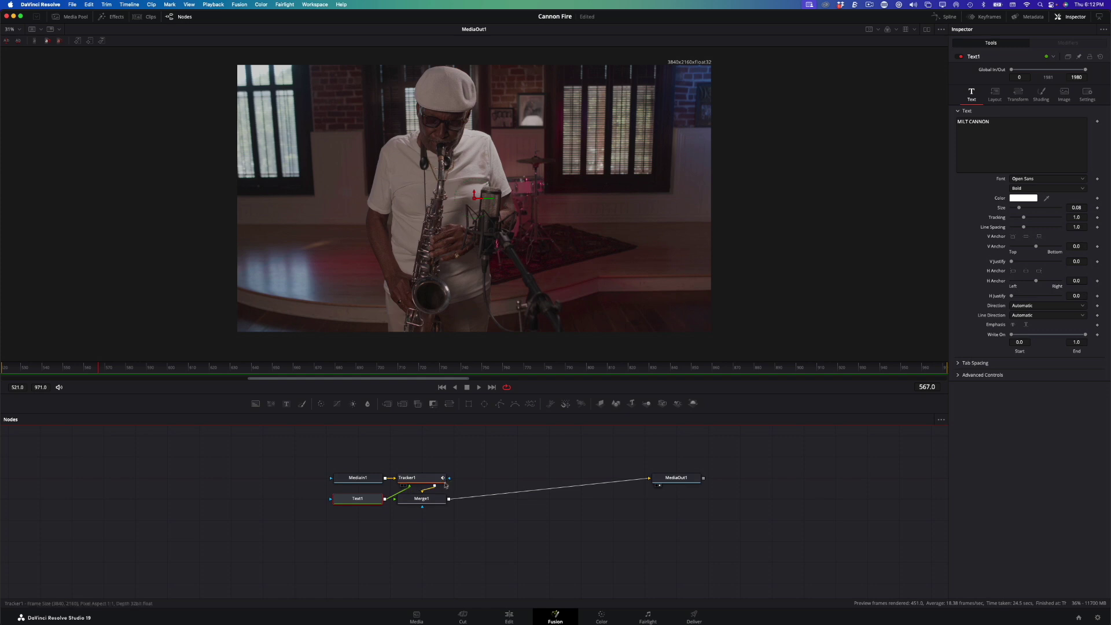
# Step: Set Tracker1's operation to Match Move and play to check the title follows
pyautogui.click(421, 480)
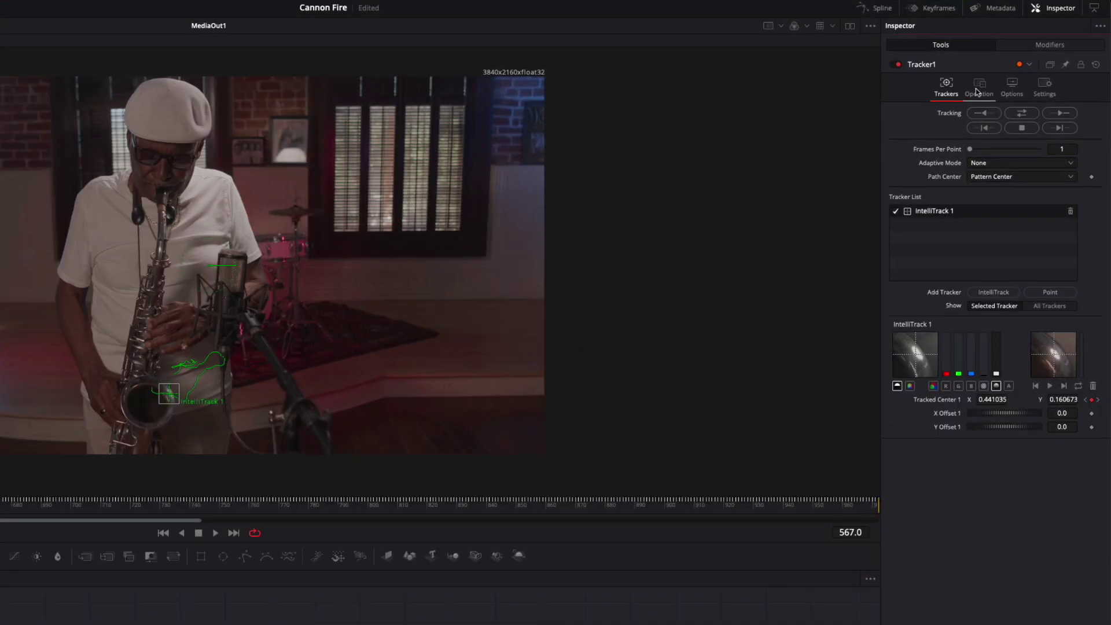
pyautogui.click(976, 91)
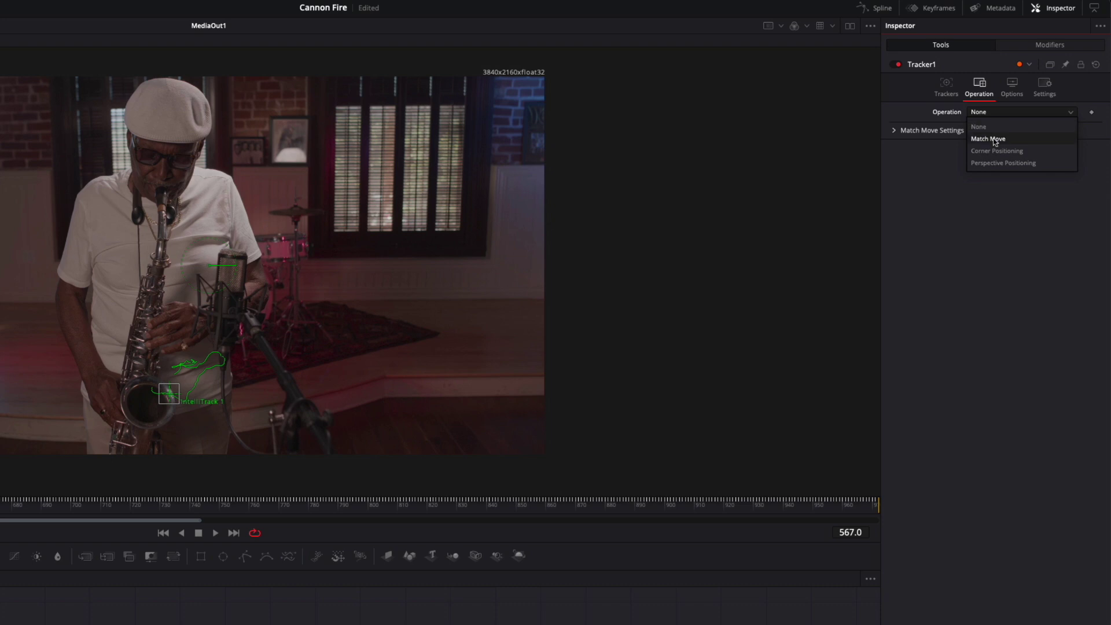
pyautogui.click(994, 140)
pyautogui.press('space')
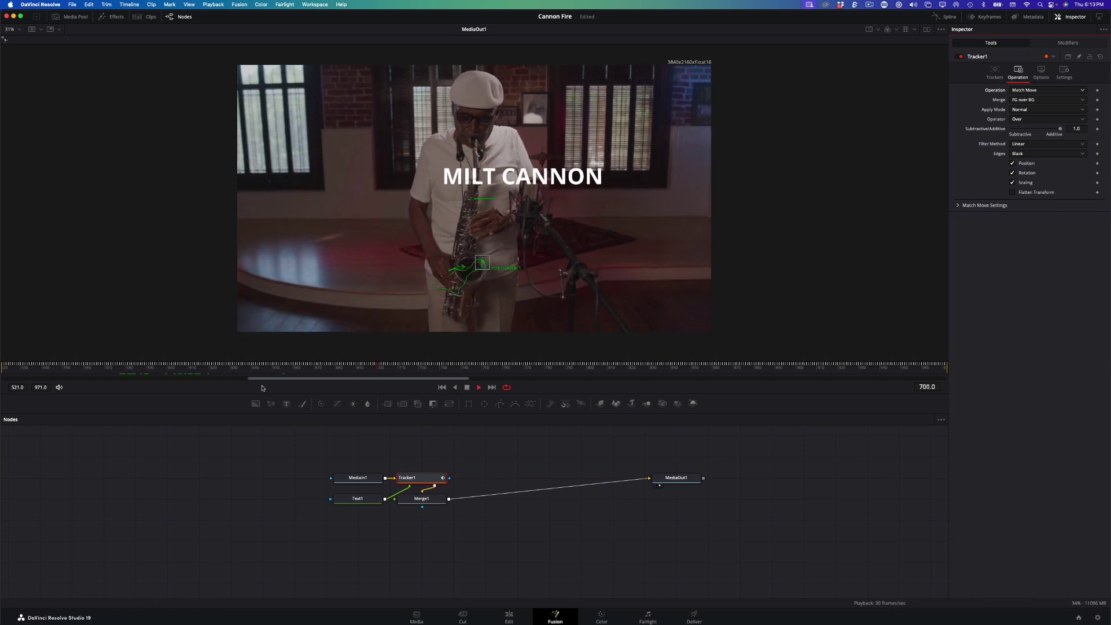
pyautogui.press('space')
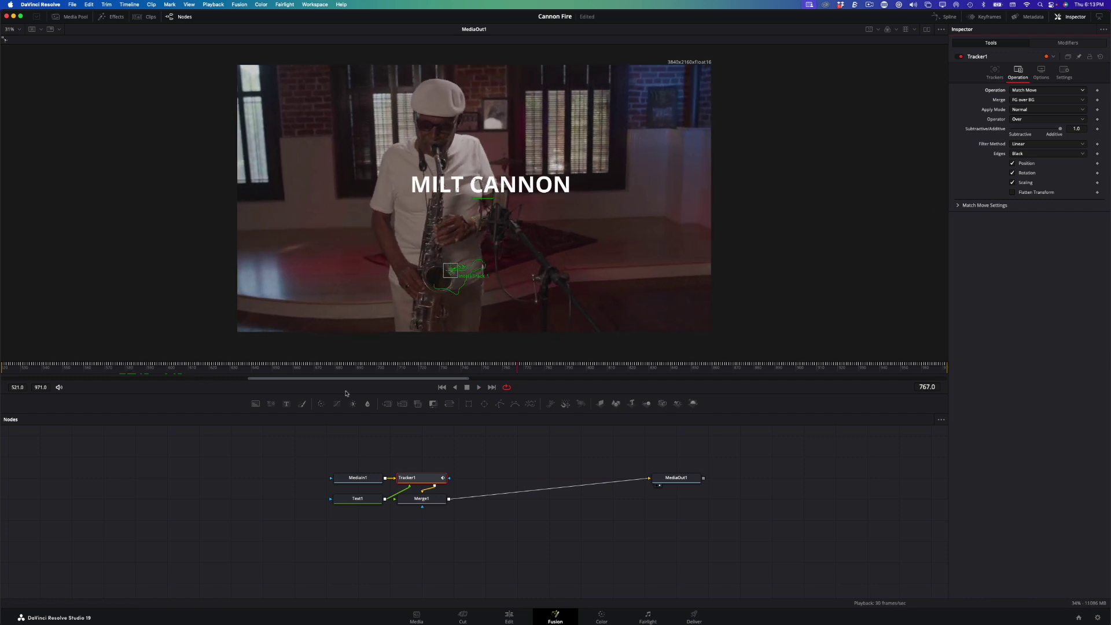
# Step: Offset the name title to X -0.3305, Y -0.3145, left of the bell, and play back
pyautogui.click(995, 75)
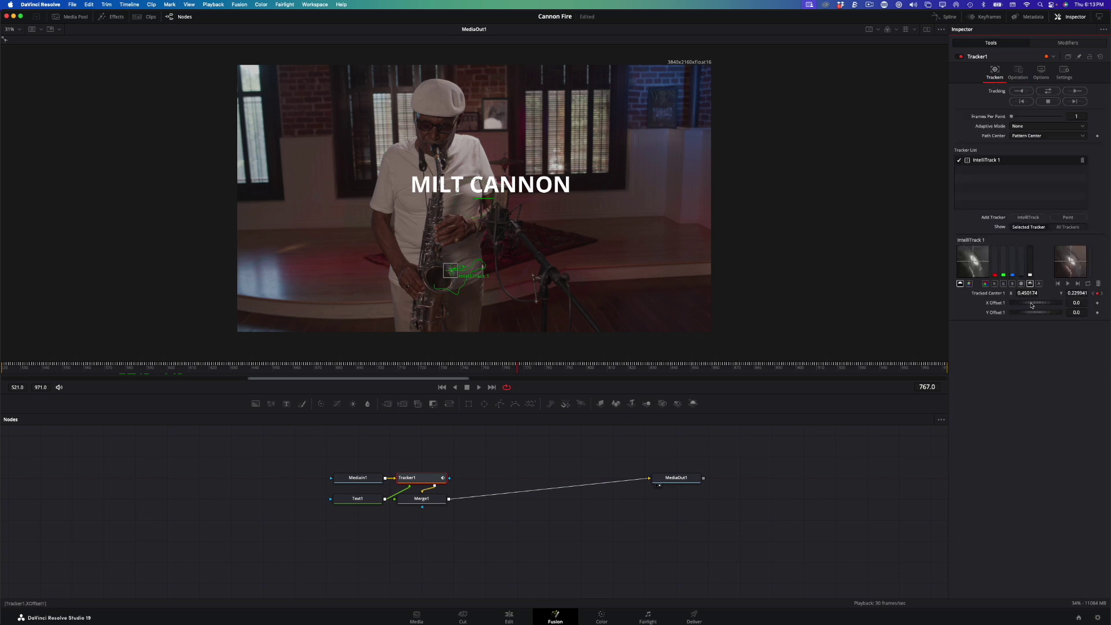
pyautogui.moveTo(1031, 305); pyautogui.dragTo(947, 330)
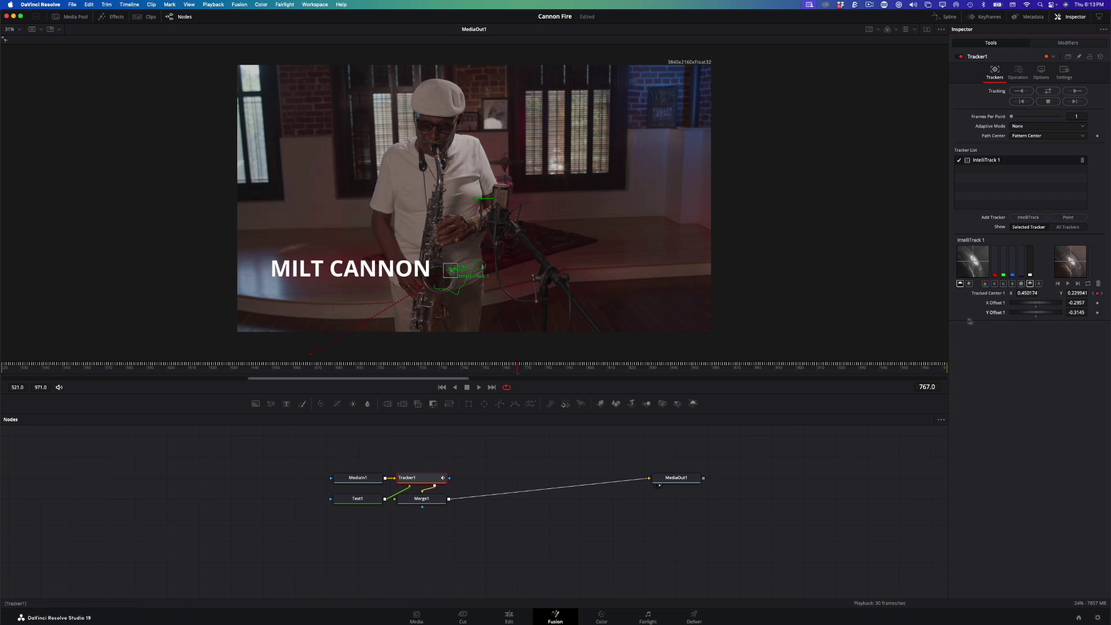
pyautogui.moveTo(1034, 304); pyautogui.dragTo(1026, 307)
pyautogui.press('space')
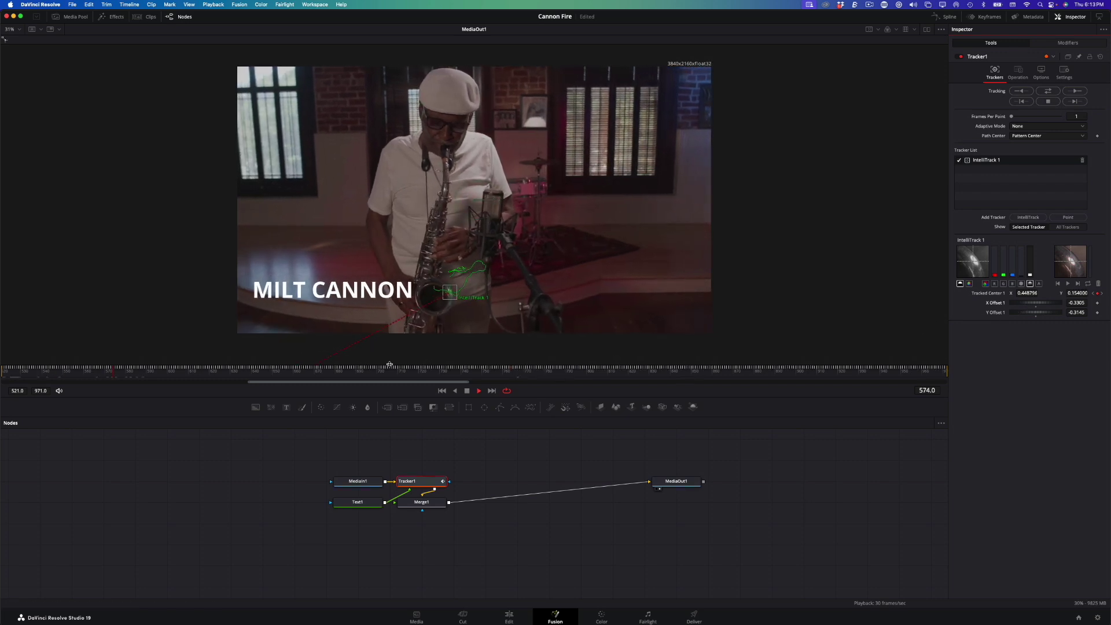